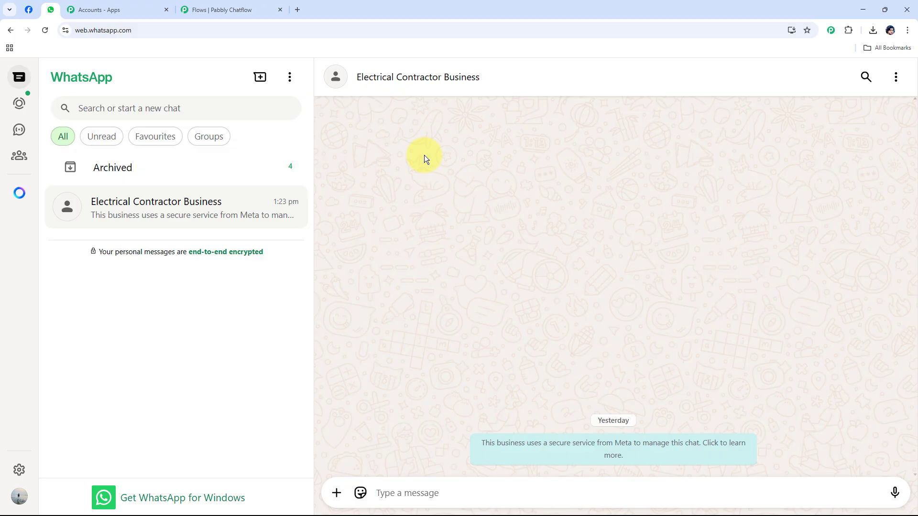
Send the message "Hello" in the Electrical Contractor Business chat to start the chatbot
click(422, 492)
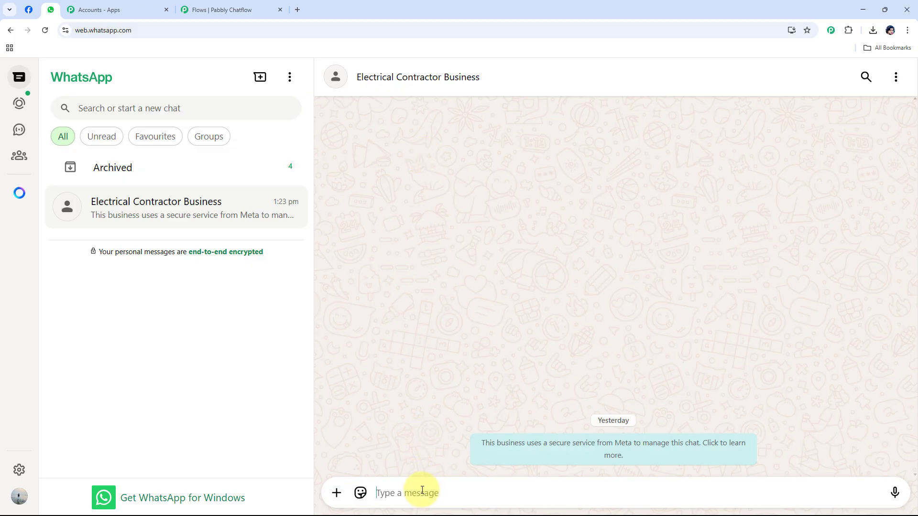
text(He)
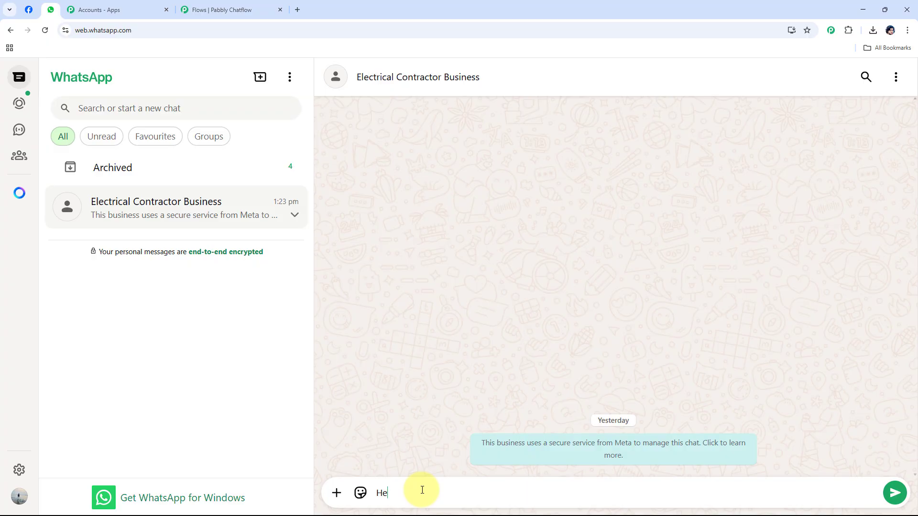
text(llo)
key(Return)
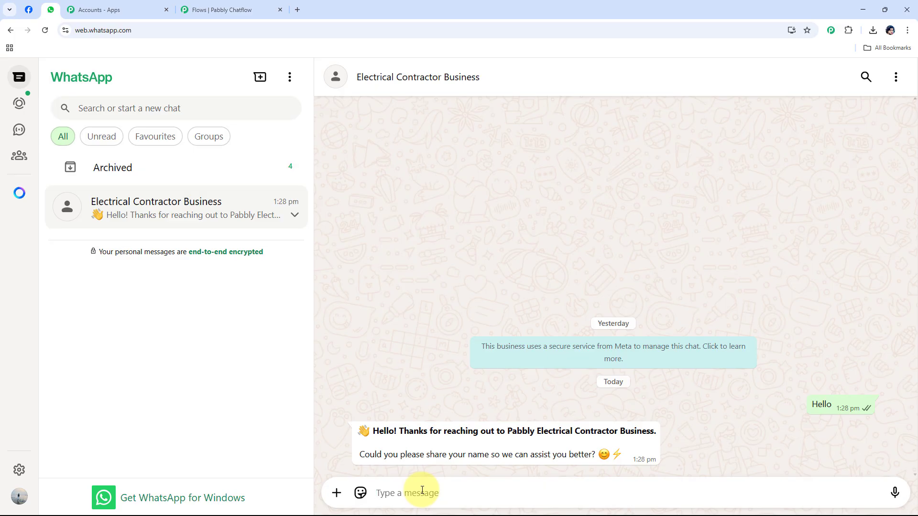
Answer the chatbot's questions by sending the customer's name and e-mail address
text(H)
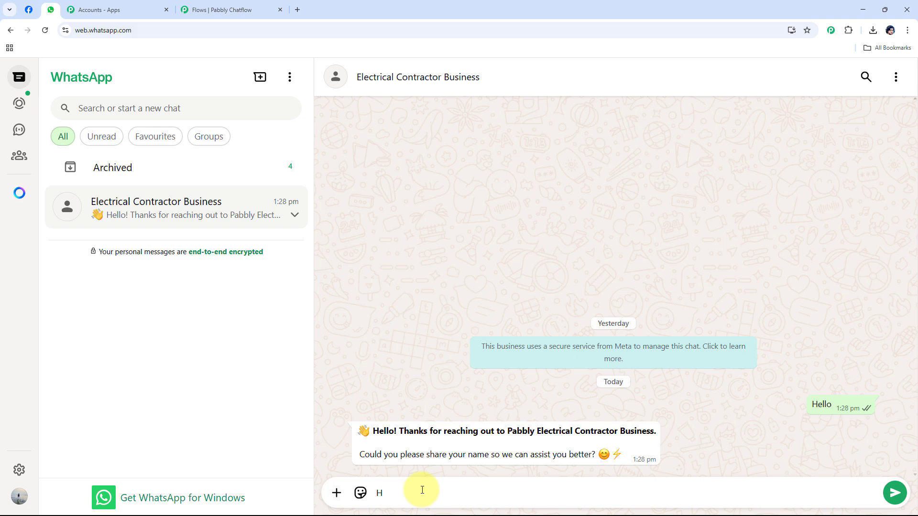
text(aider)
key(Return)
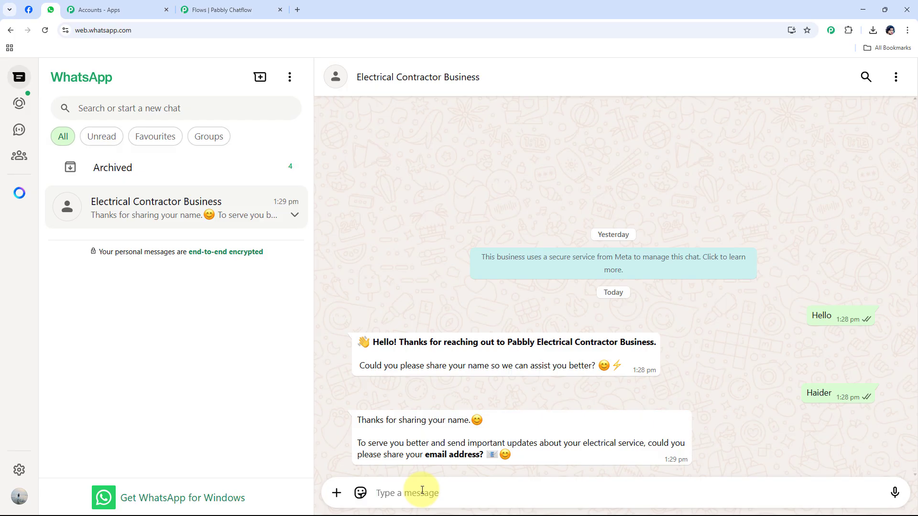
text(h)
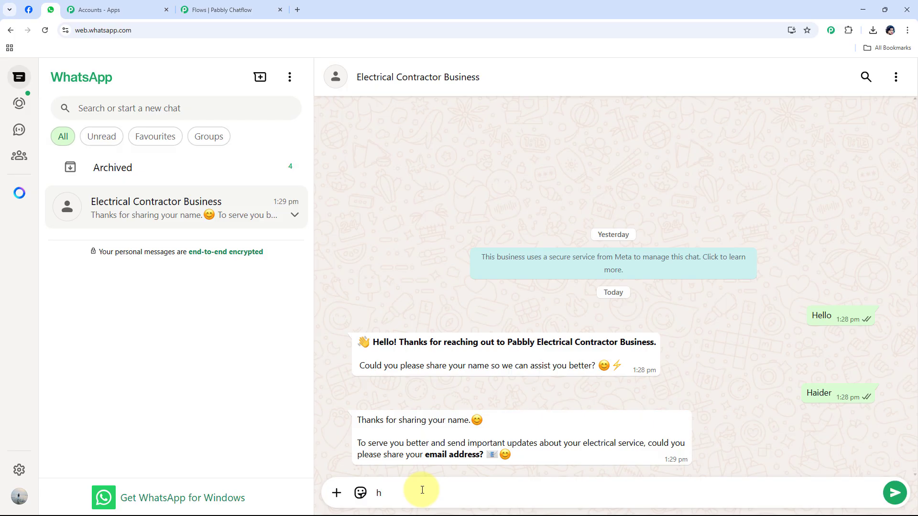
text(a****@gmail.com)
key(Return)
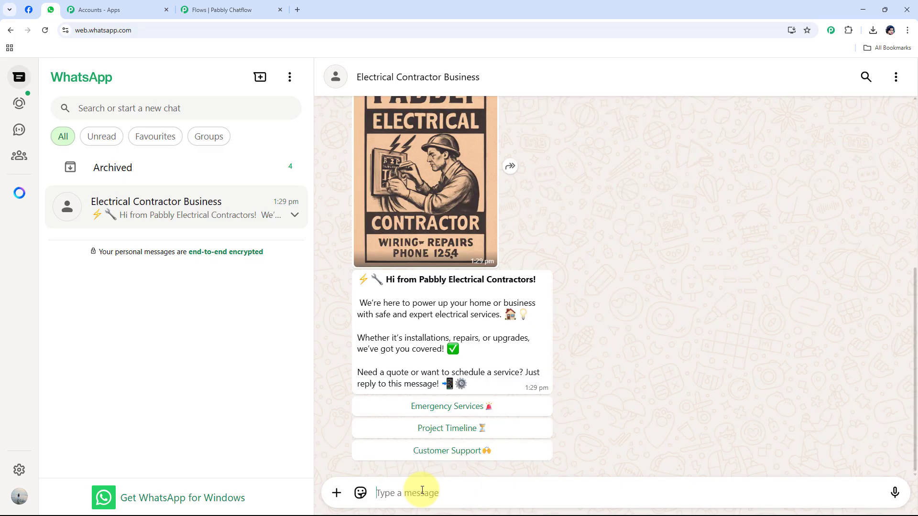
Review the welcome message, choose its Emergency Services option and read the reply
scroll(478, 287, up, 3)
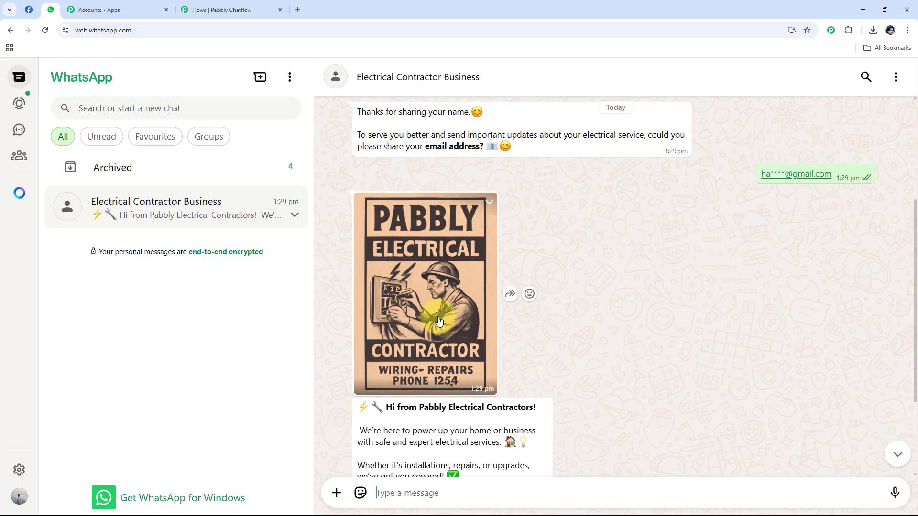
scroll(581, 323, down, 3)
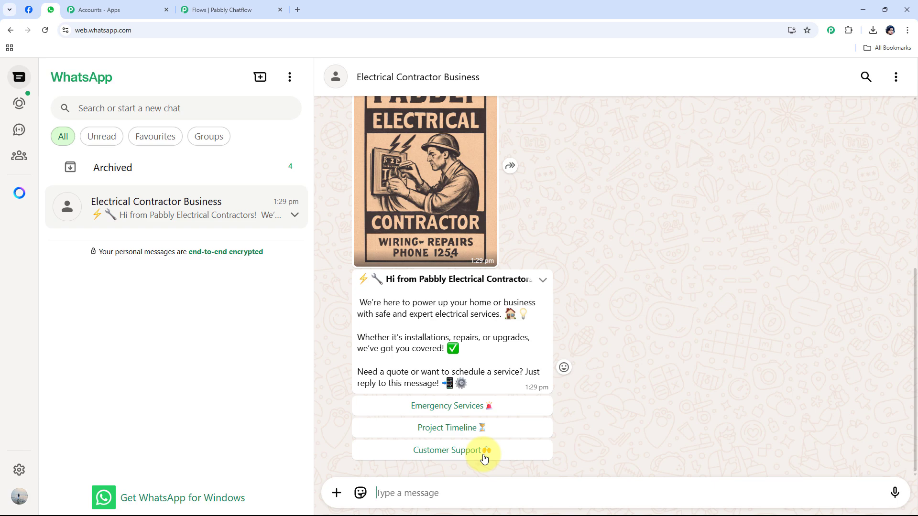
click(458, 413)
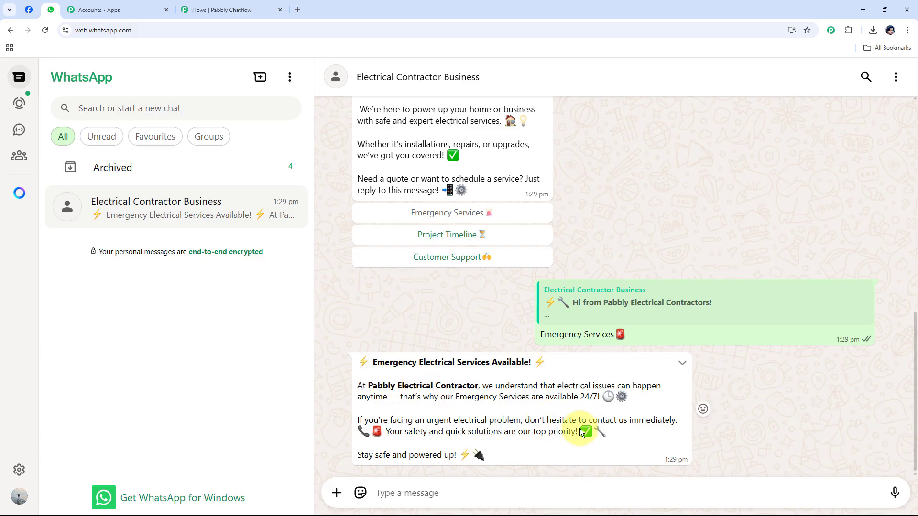
drag(510, 454, 355, 376)
click(341, 306)
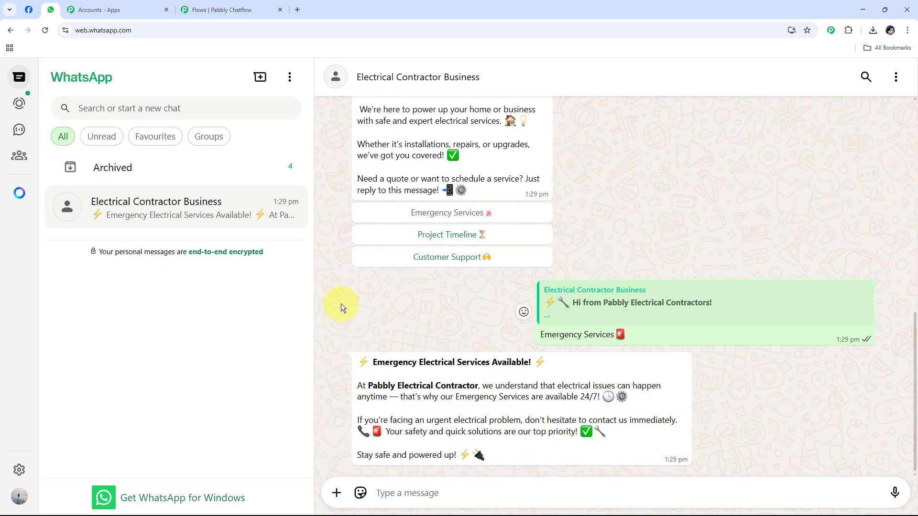
Choose the Project Timeline option in the welcome message and read the reply
click(455, 239)
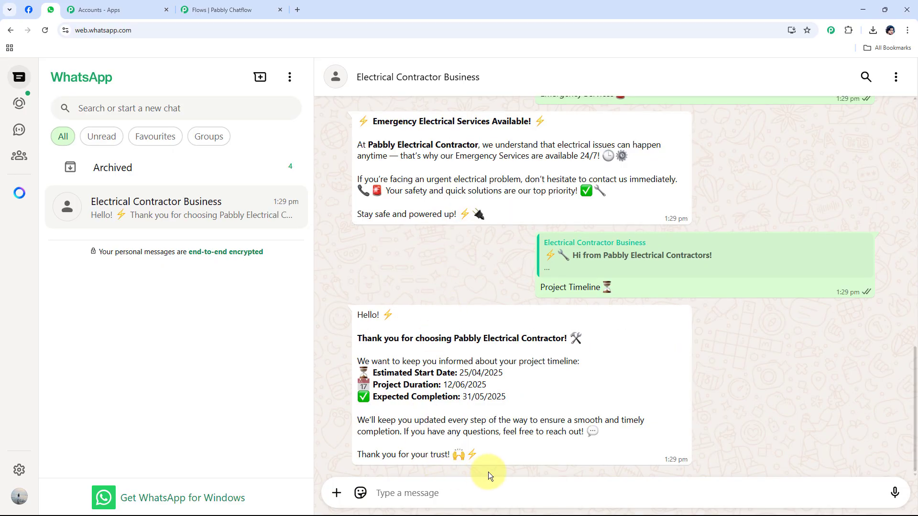
drag(490, 457, 385, 378)
click(403, 377)
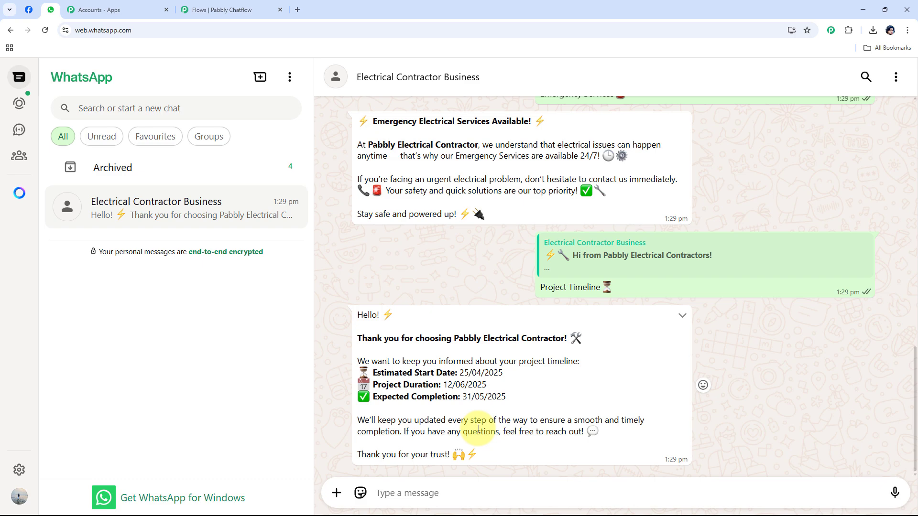
Choose the Customer Support option in the welcome message and examine the contact number in the reply
scroll(483, 423, up, 8)
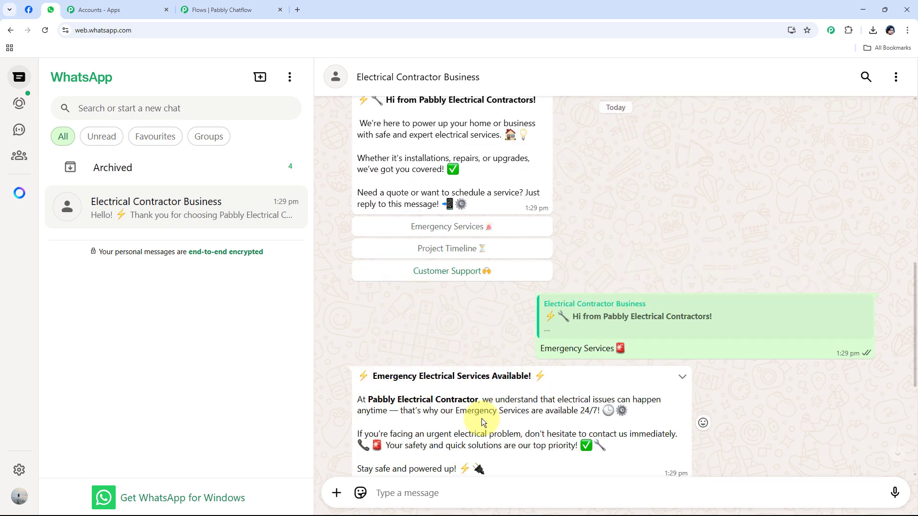
click(462, 399)
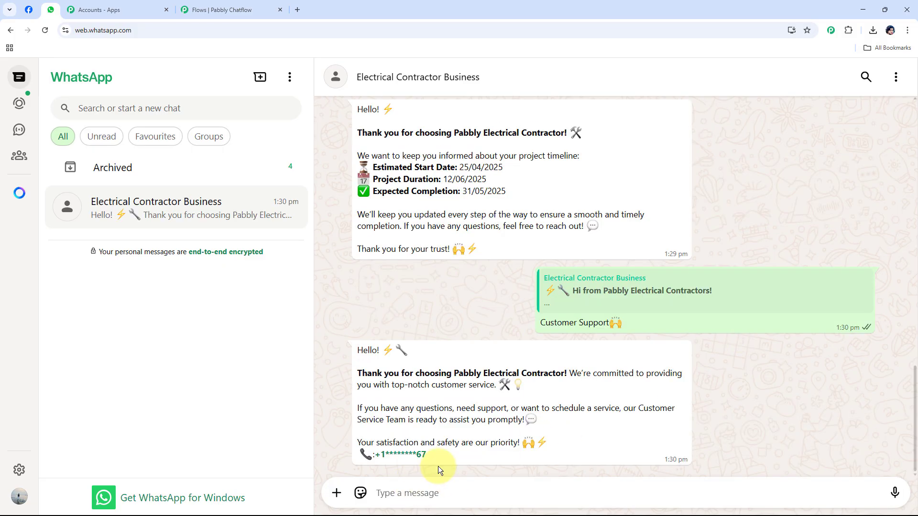
drag(425, 455, 377, 460)
click(446, 313)
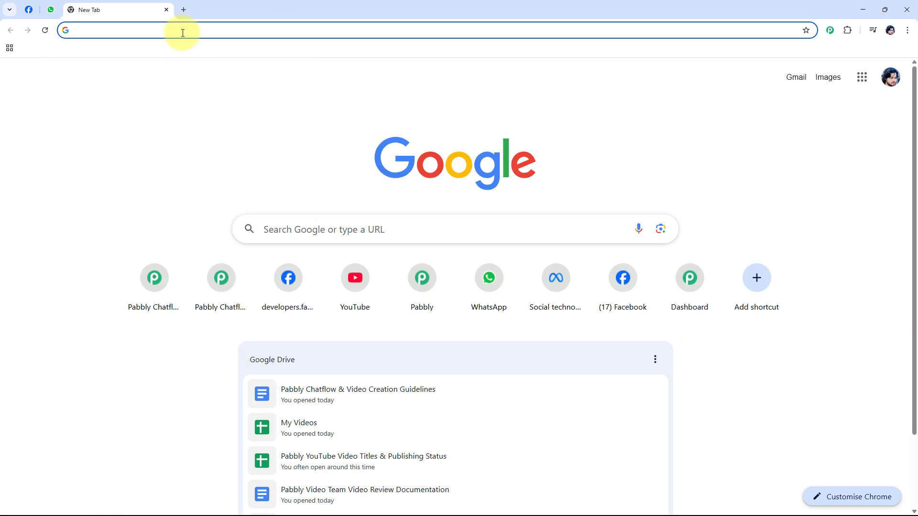
Go to the Pabbly Chatflow website at pabbly.com/chatflow
click(186, 30)
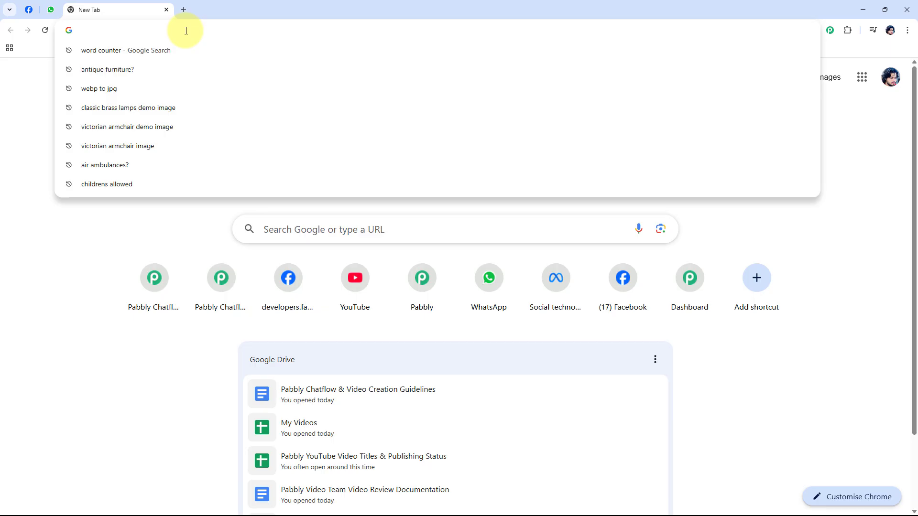
text(pabbly)
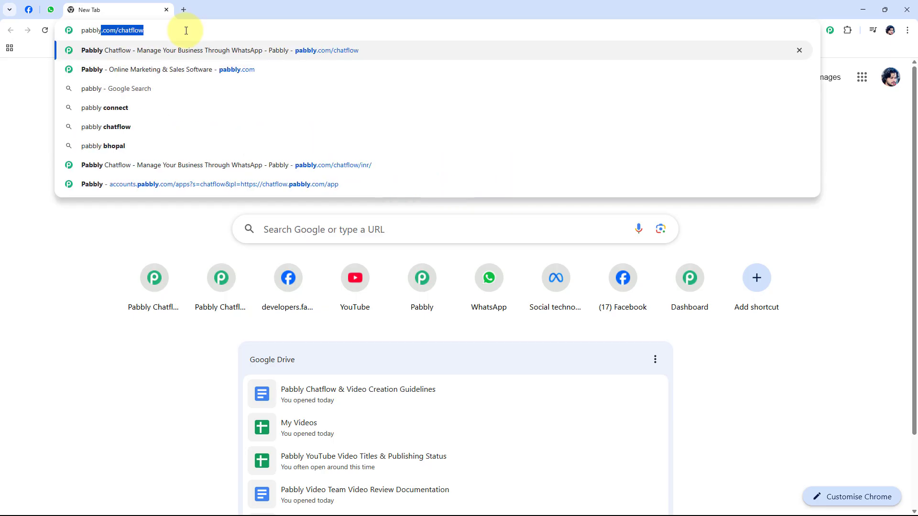
text(.com)
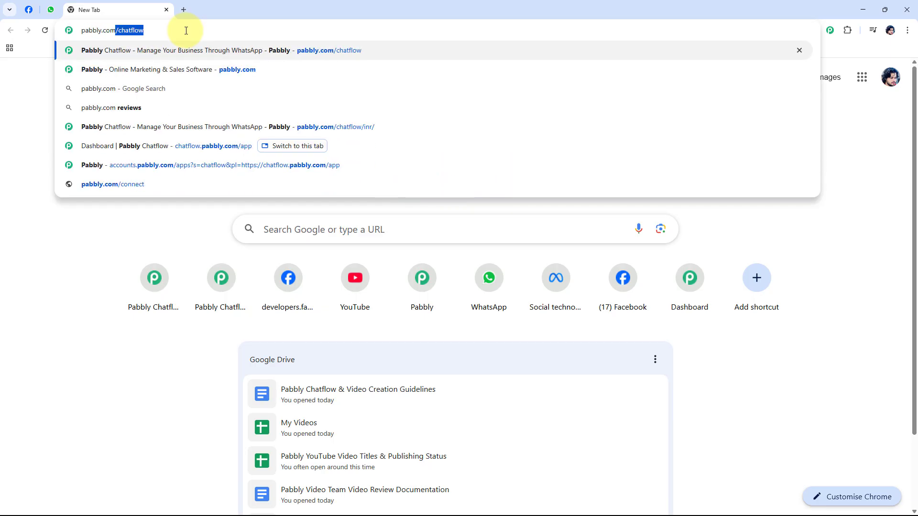
key(Return)
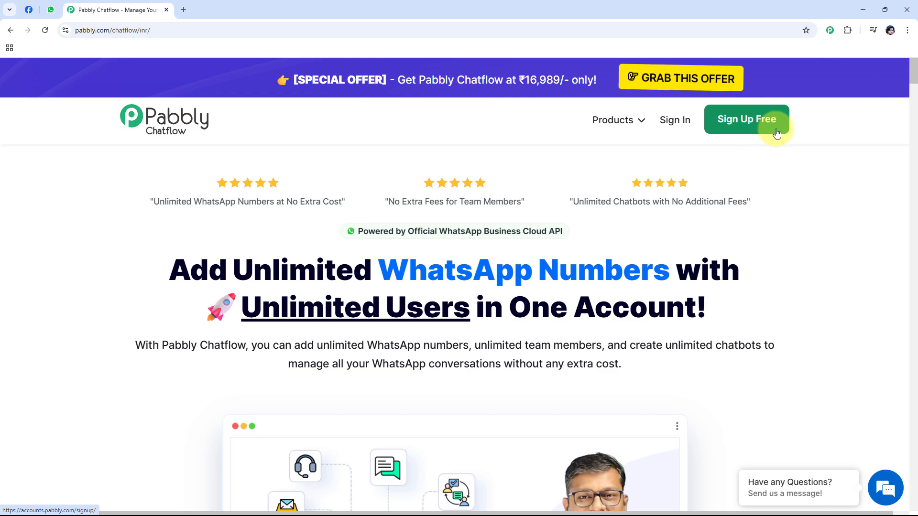
Sign in to Pabbly and access the Pabbly Chatflow application
click(676, 121)
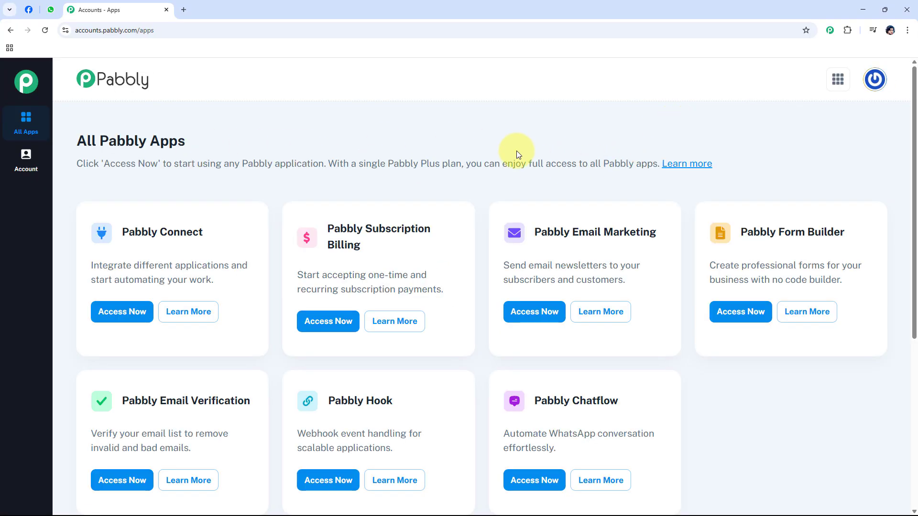
scroll(527, 143, down, 3)
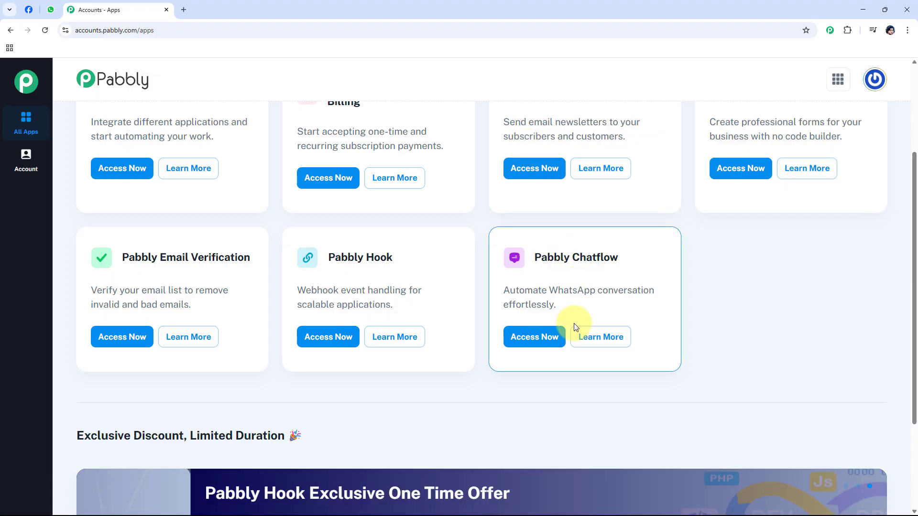
click(534, 340)
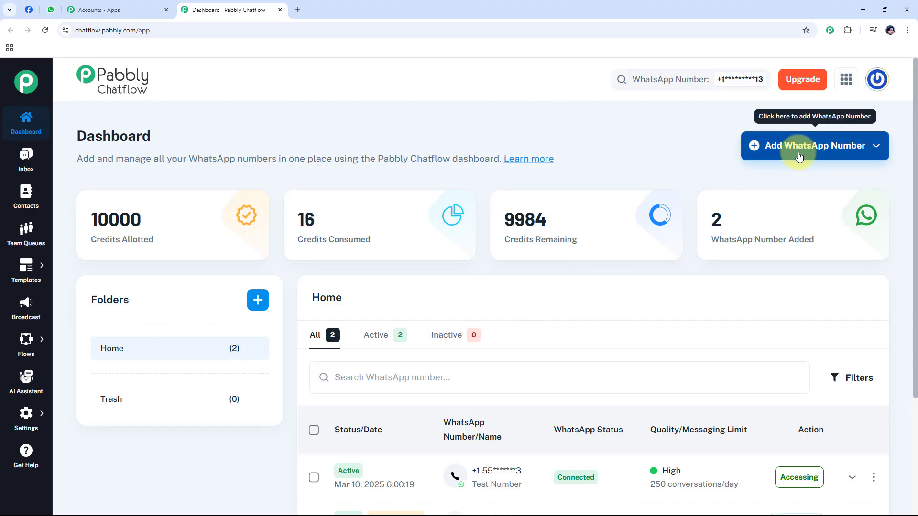
Examine the connection methods for adding a WhatsApp number and the numbers already listed on the dashboard
click(850, 154)
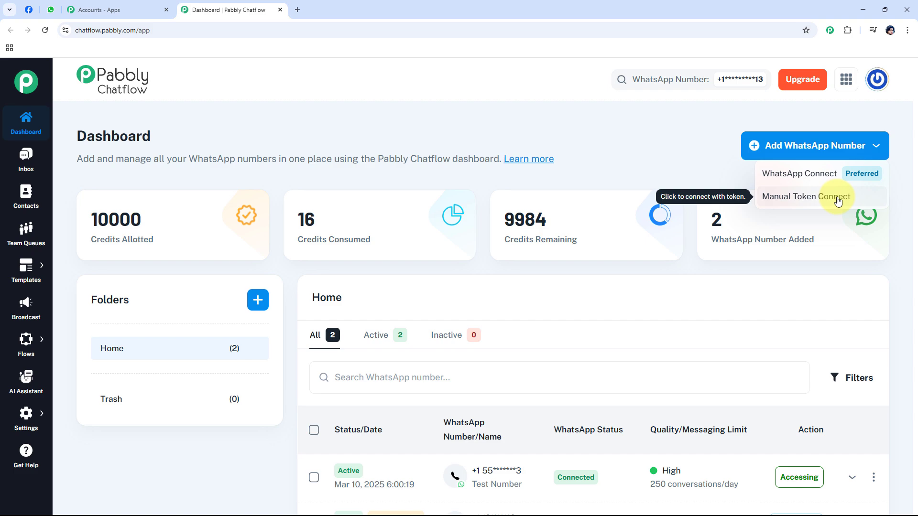
click(707, 139)
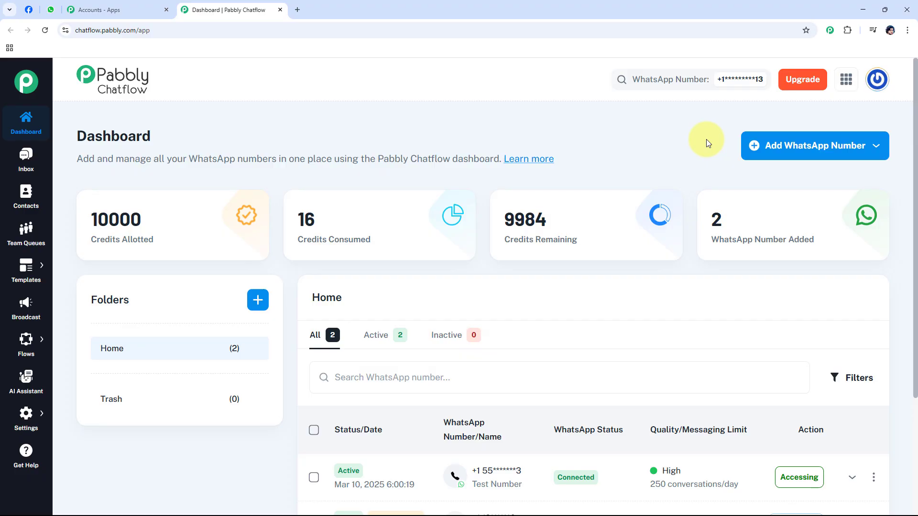
scroll(475, 185, down, 3)
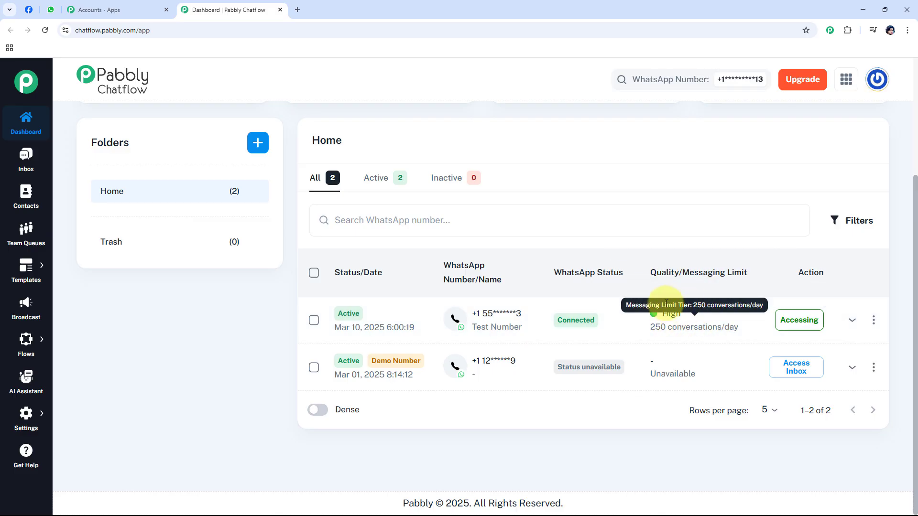
scroll(192, 246, up, 2)
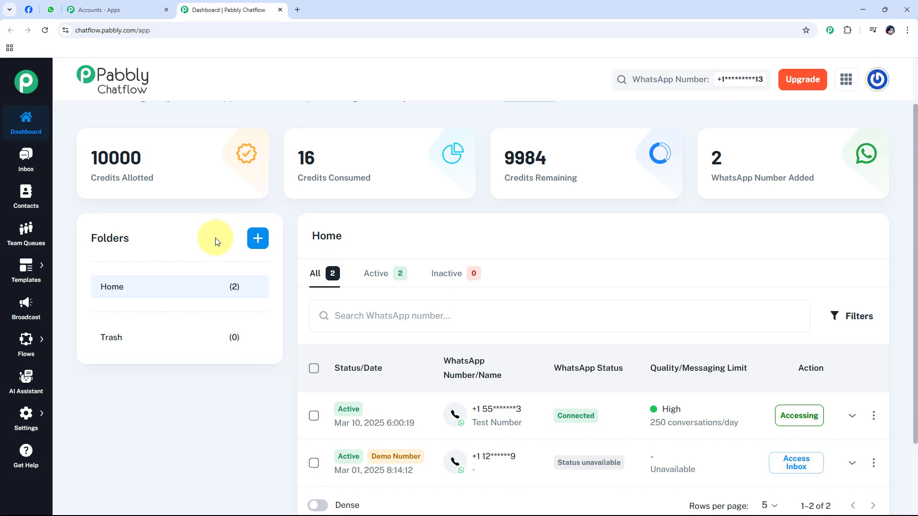
scroll(215, 241, up, 2)
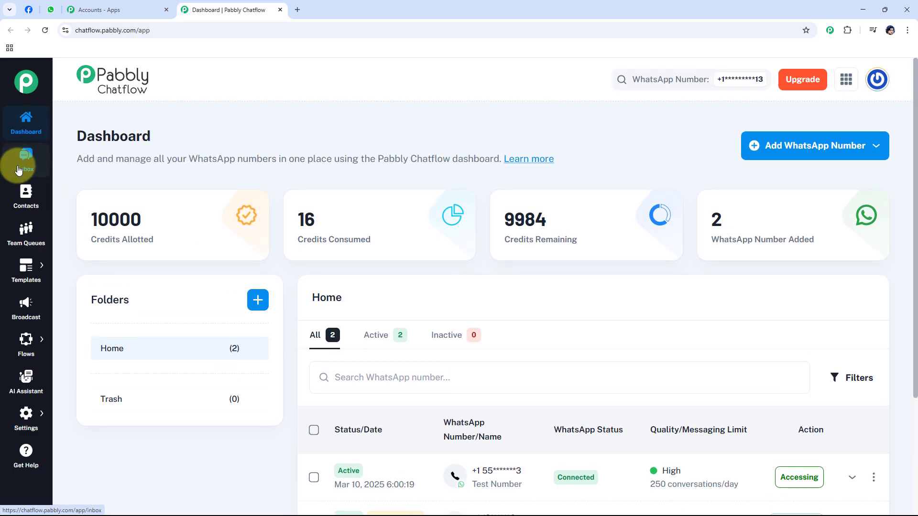
mouse_move(35, 400)
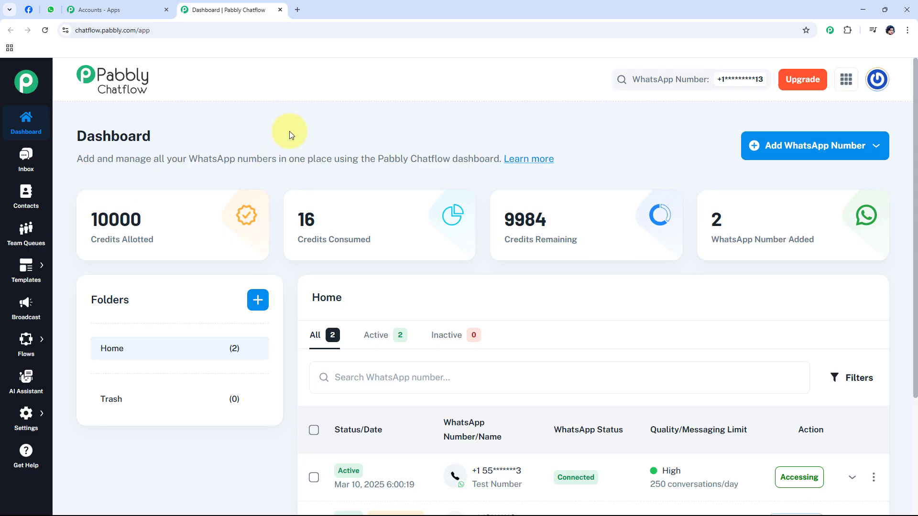
Open the Flow Builder page and review its total, active and inactive flow counts
mouse_move(28, 345)
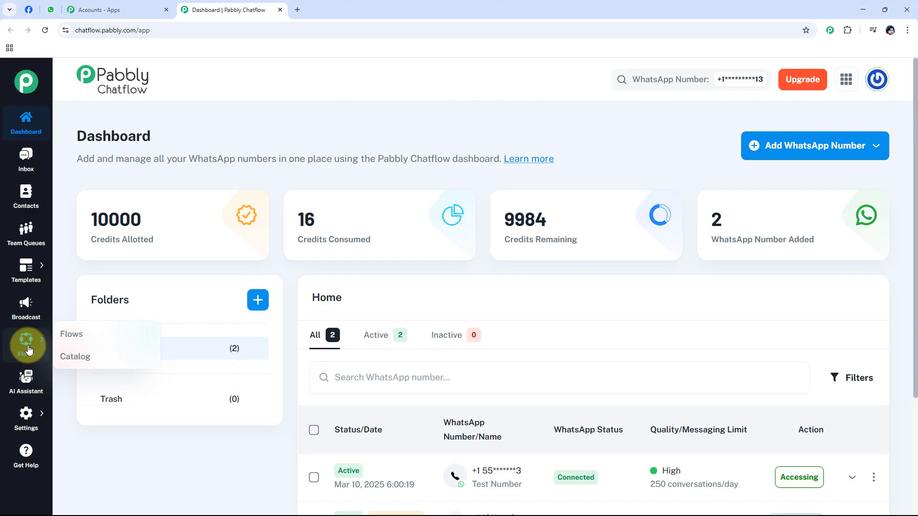
click(77, 338)
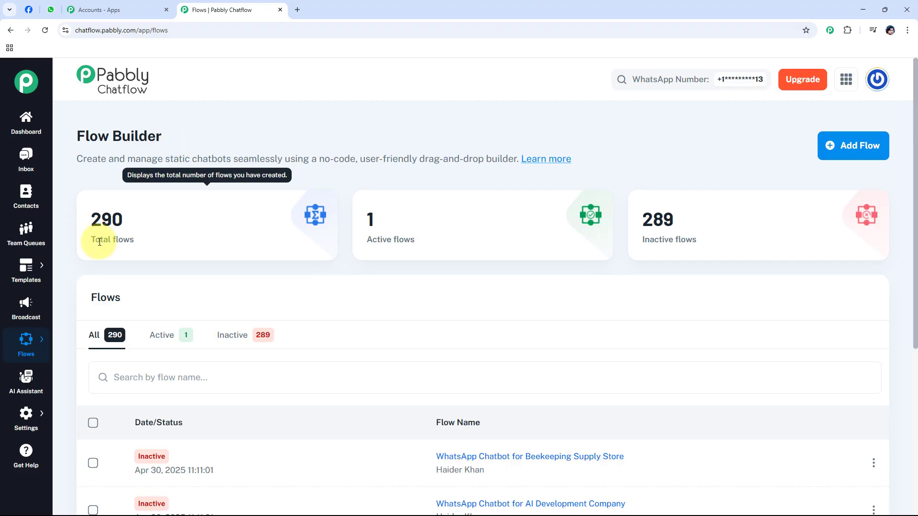
double_click(110, 220)
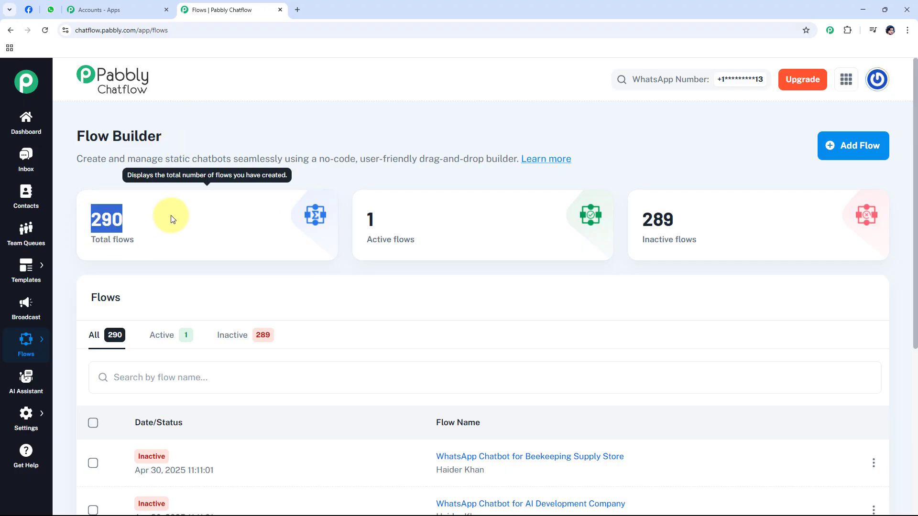
click(389, 241)
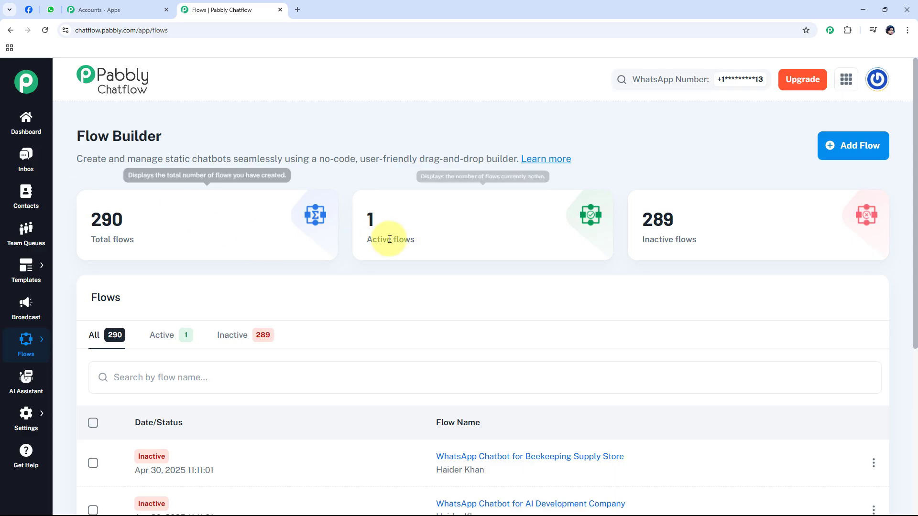
triple_click(391, 239)
triple_click(667, 239)
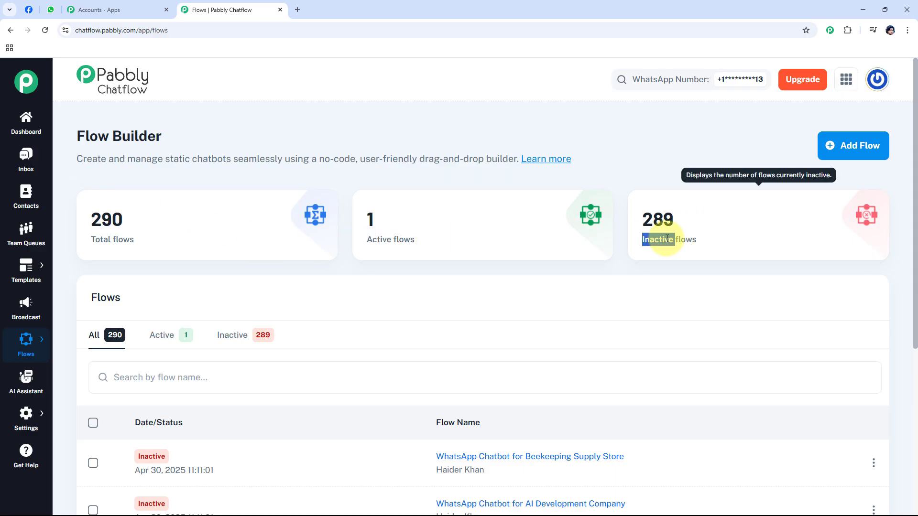
click(697, 212)
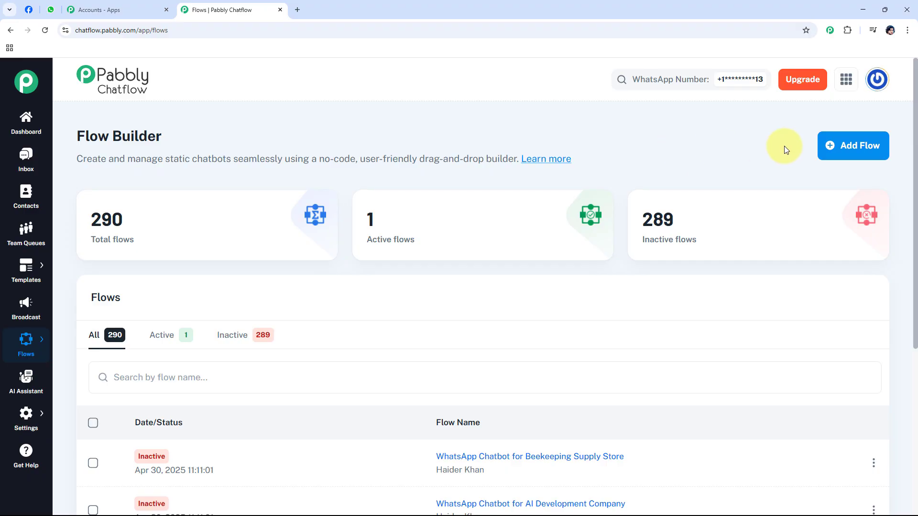
Create a new flow and name it WhatsApp Chatbot for Electrical Contractor
click(868, 156)
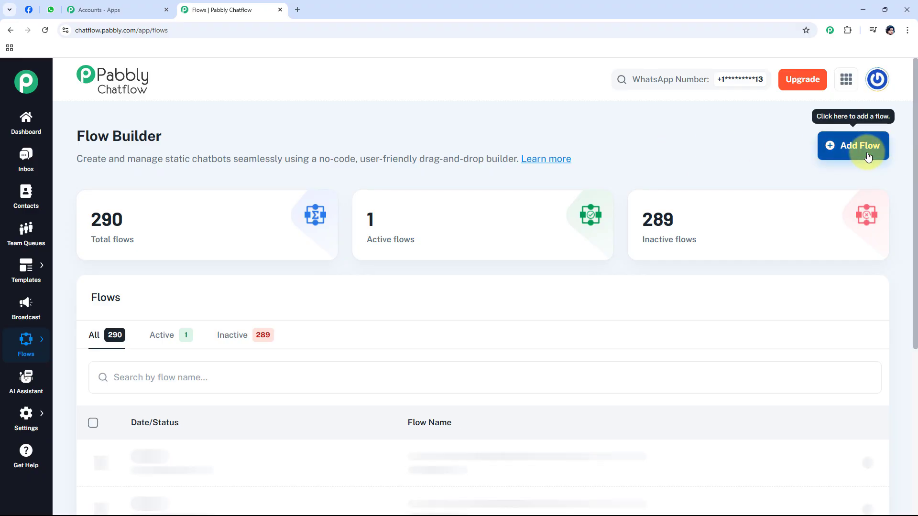
key(ctrl+a)
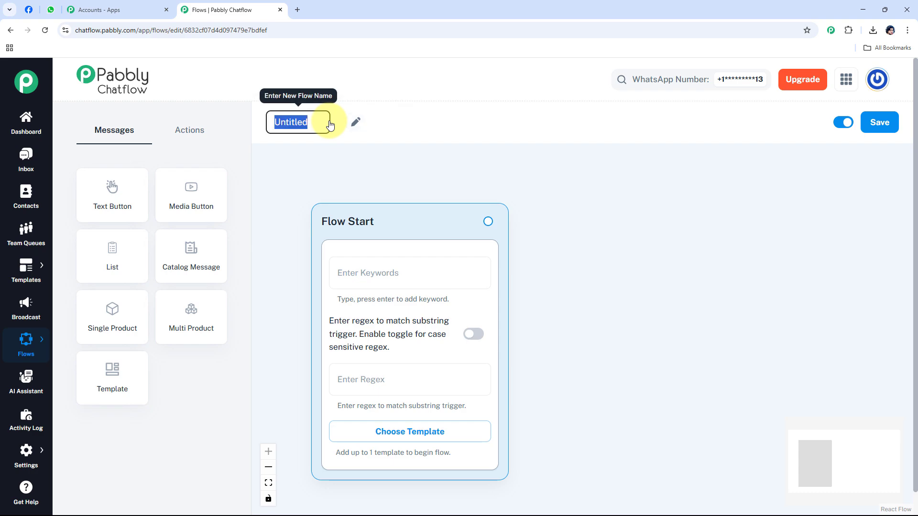
text(WhatsApp Chatbot for Electrical Contractor)
click(588, 132)
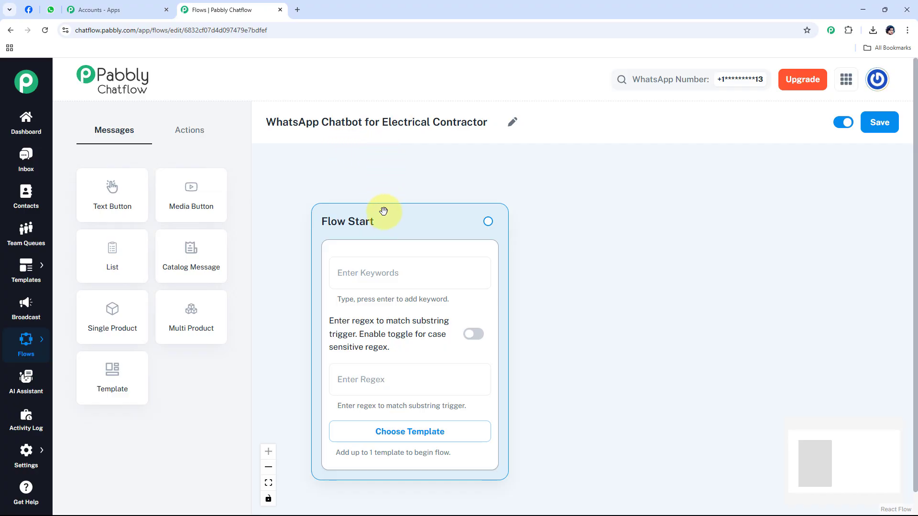
View the approved WhatsApp templates available for the Flow Start trigger without choosing one
drag(382, 211, 369, 179)
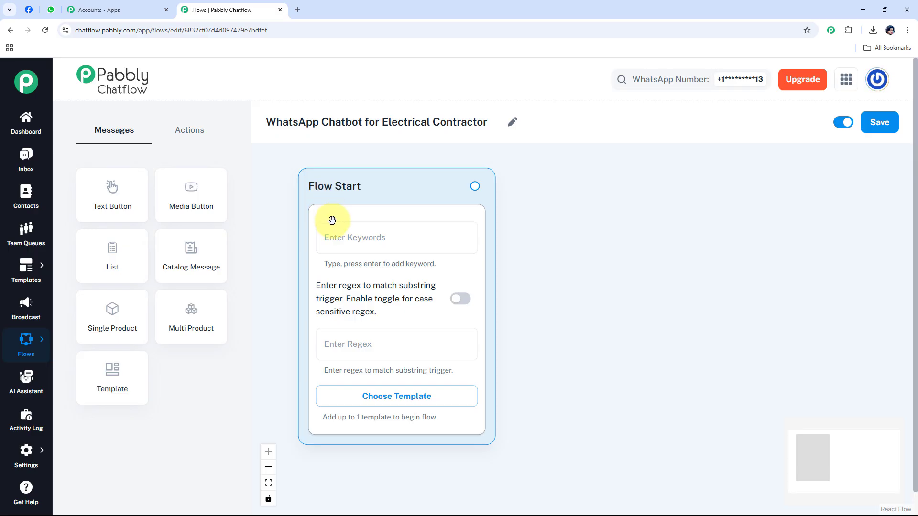
click(402, 402)
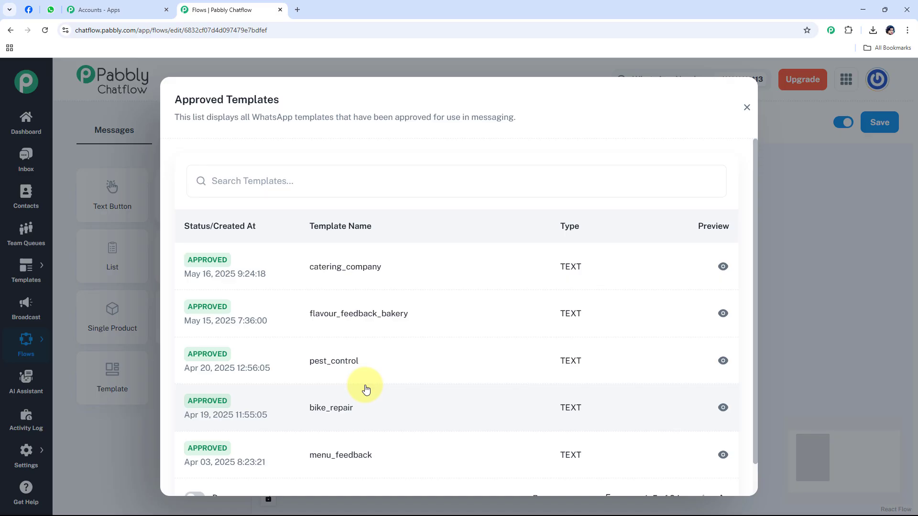
click(747, 107)
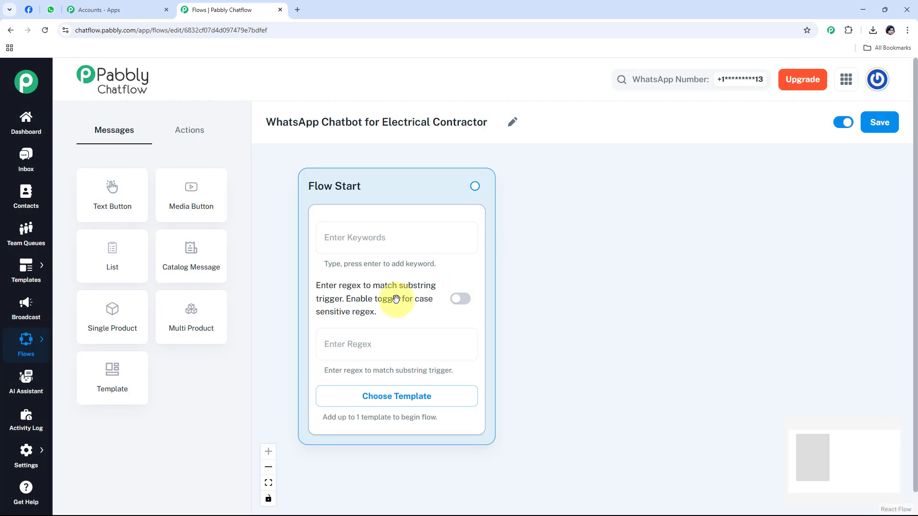
click(373, 354)
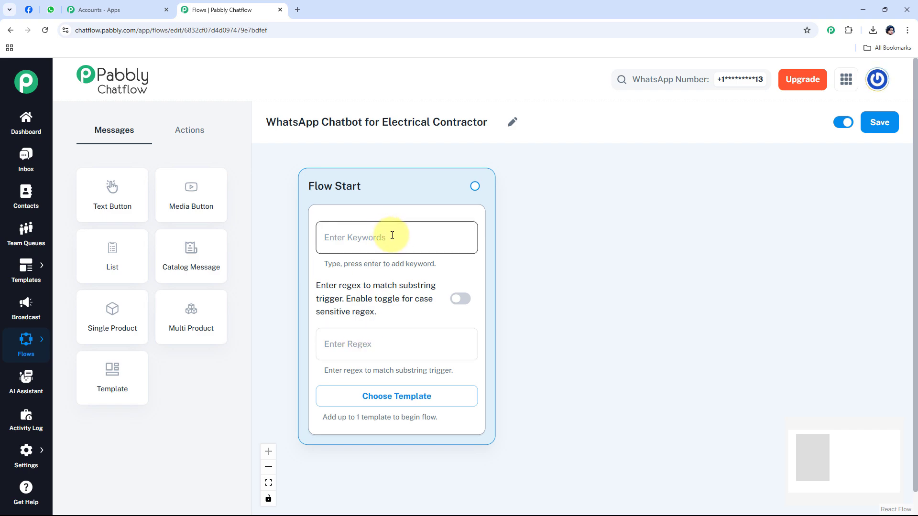
click(367, 238)
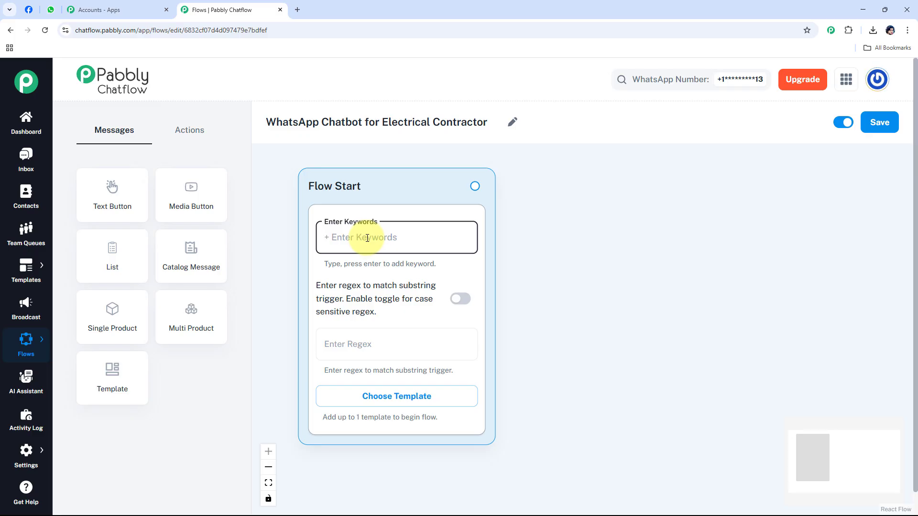
text(Hey)
key(Return)
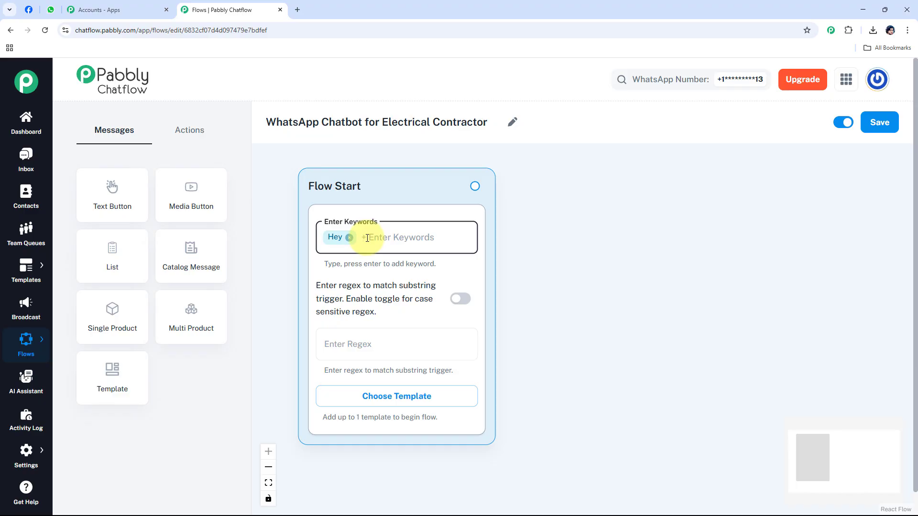
click(349, 237)
click(272, 300)
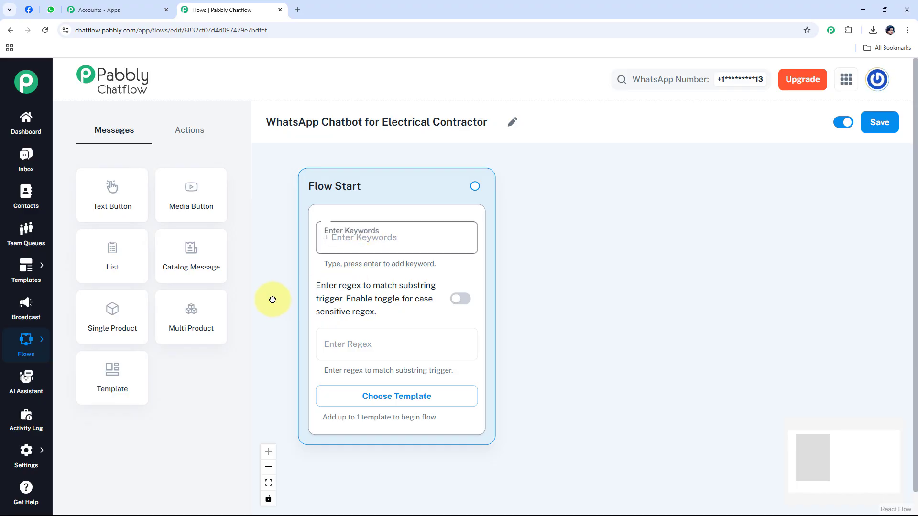
Set the Flow Start trigger's regex to [\s\S]+
drag(277, 318, 269, 313)
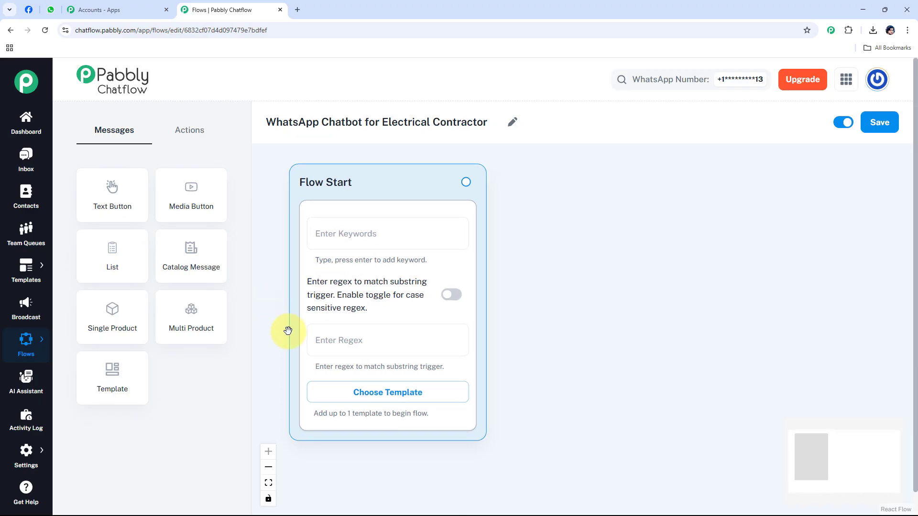
click(366, 345)
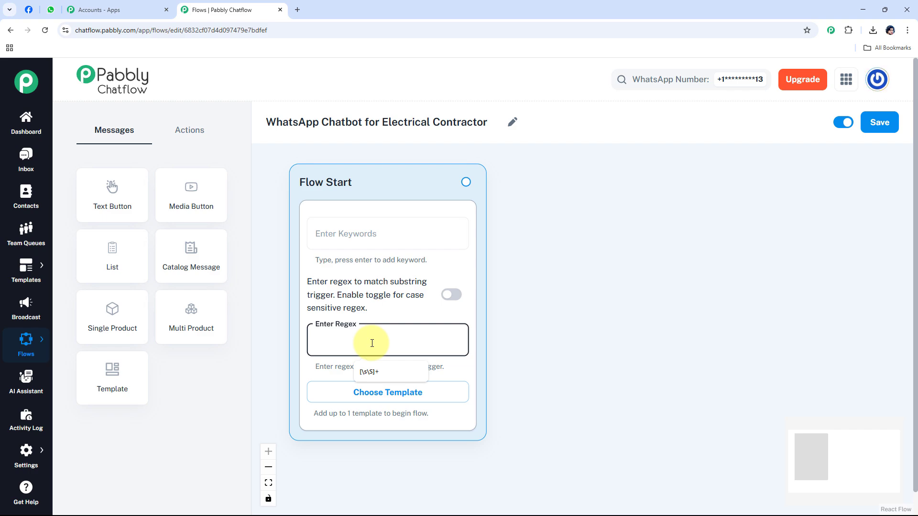
click(378, 373)
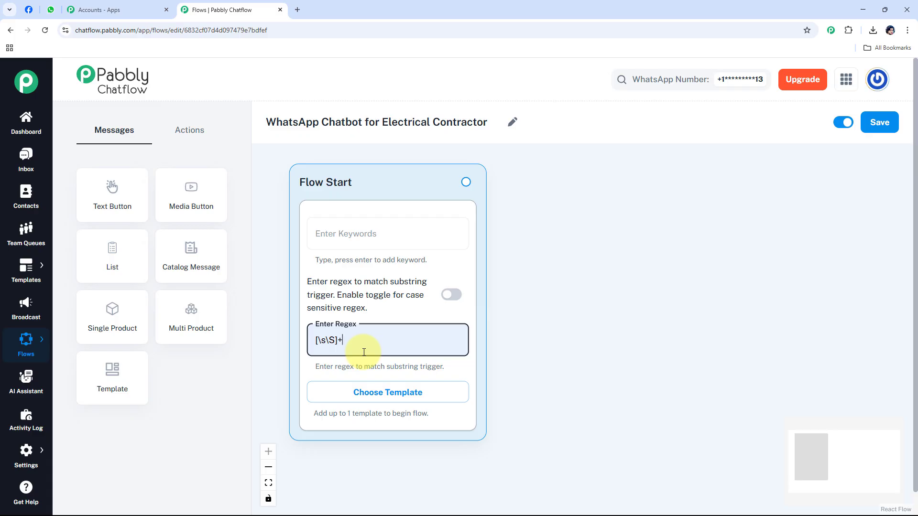
click(599, 290)
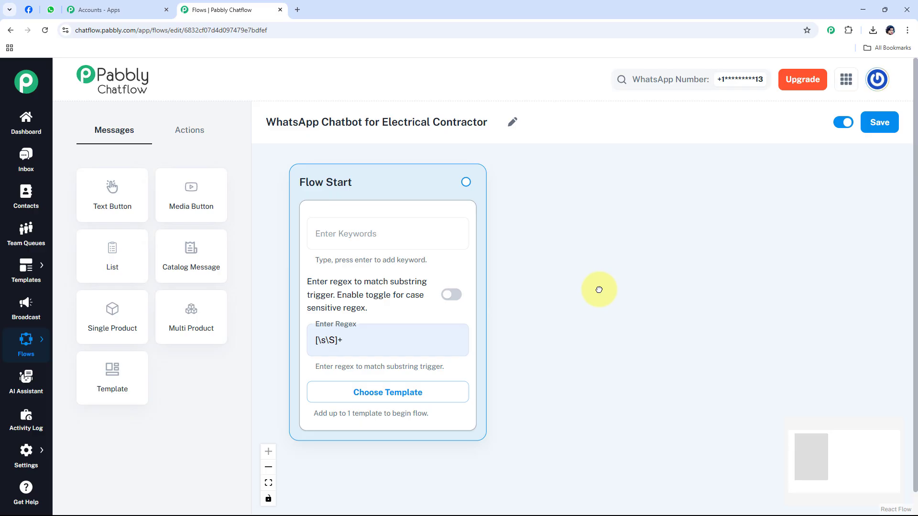
Add two Ask Question nodes to the canvas, placed side by side after Flow Start
click(192, 135)
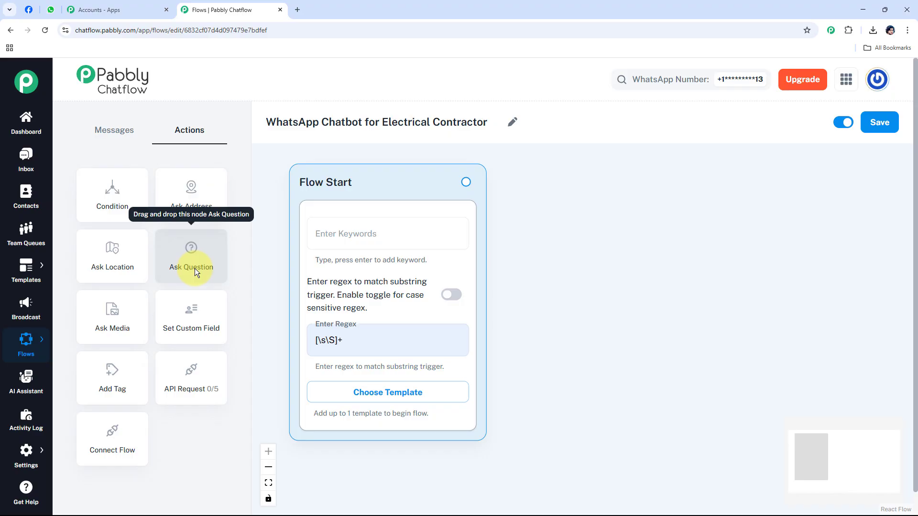
drag(194, 268, 425, 325)
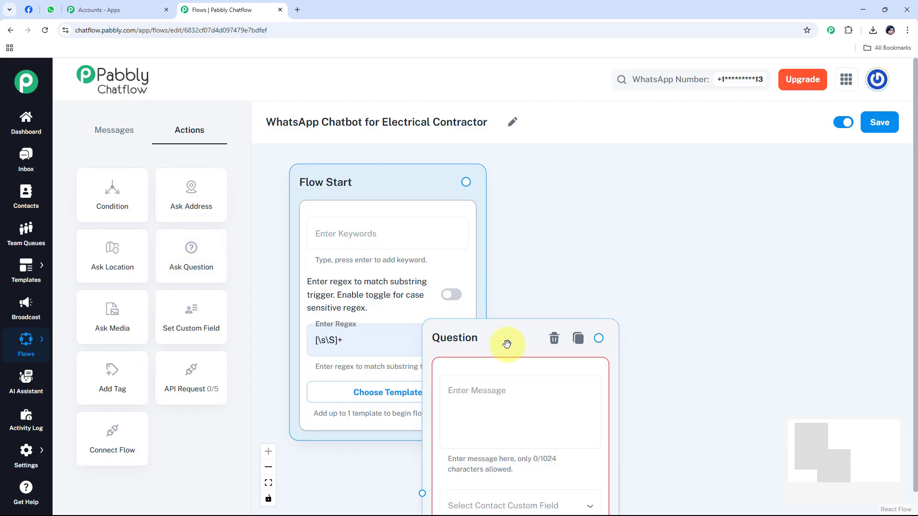
drag(508, 342, 627, 179)
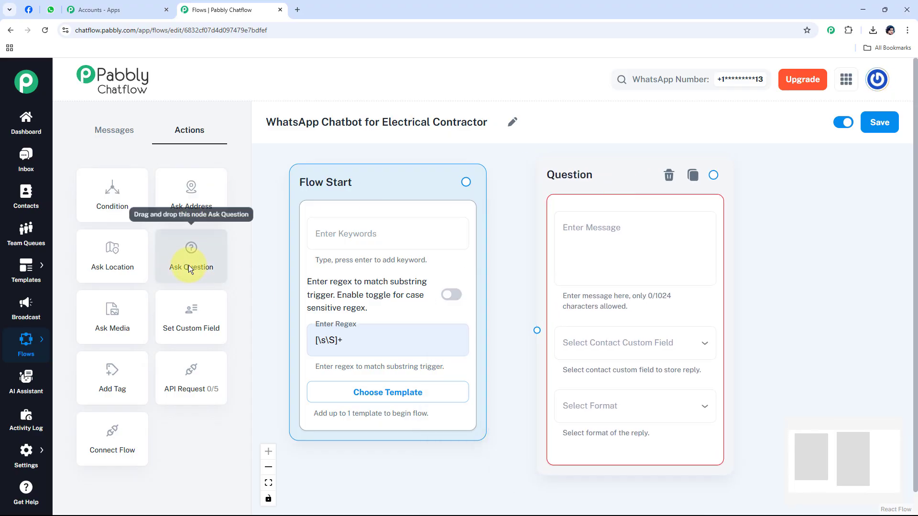
drag(189, 265, 426, 323)
drag(476, 341, 845, 178)
drag(508, 235, 455, 239)
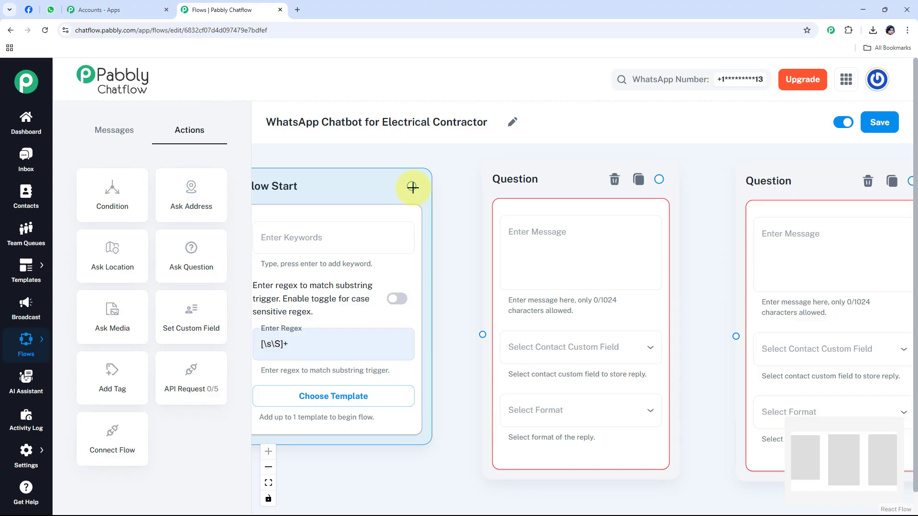
Connect Flow Start to the first Question node and the first Question node to the second, moving the nodes closer together
drag(412, 186, 483, 334)
drag(542, 177, 525, 175)
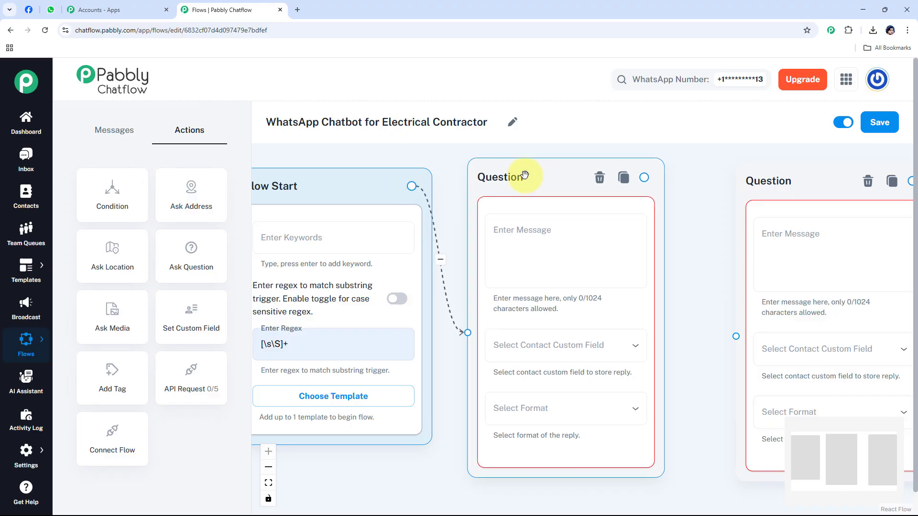
drag(645, 177, 735, 337)
drag(774, 181, 732, 180)
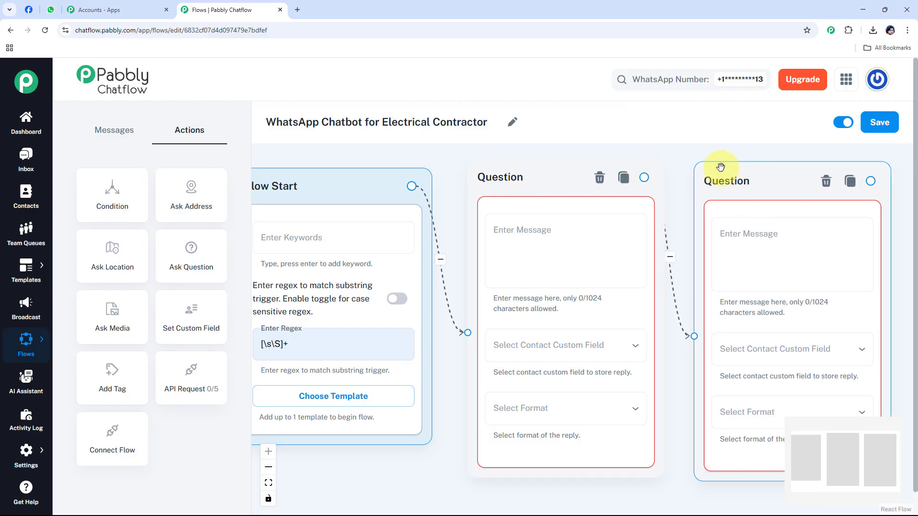
scroll(699, 166, down, 1)
scroll(680, 162, right, 2)
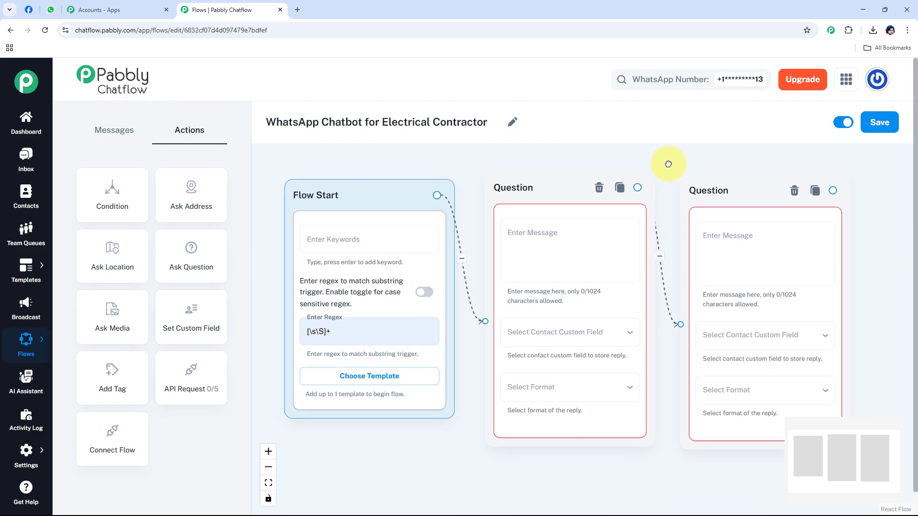
Paste the Pabbly Electrical Contractor Business welcome message asking for the customer's name into the first Question node
click(520, 187)
drag(520, 187, 511, 192)
click(526, 239)
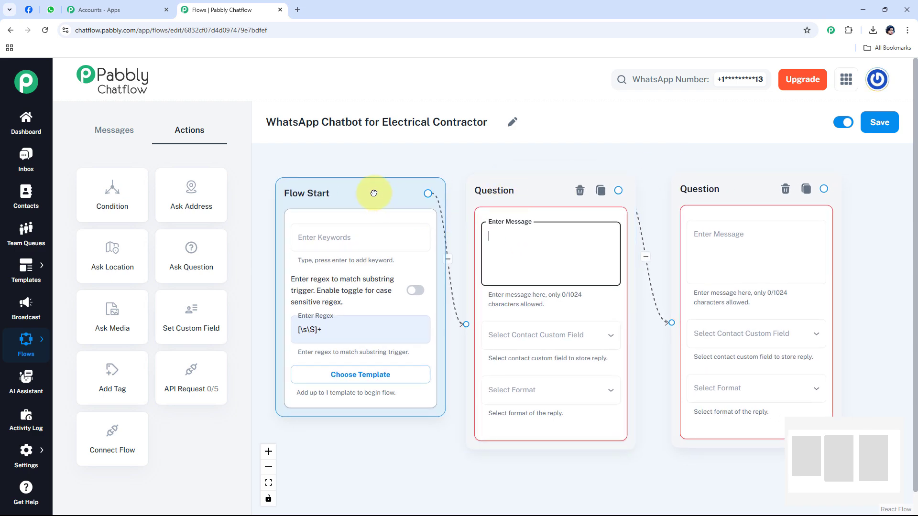
drag(375, 194, 365, 195)
drag(516, 188, 510, 183)
click(507, 231)
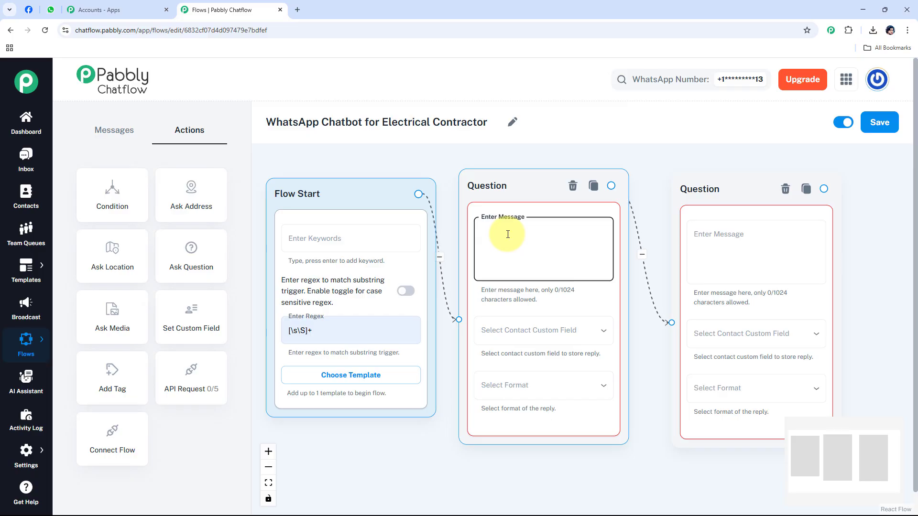
key(ctrl+v)
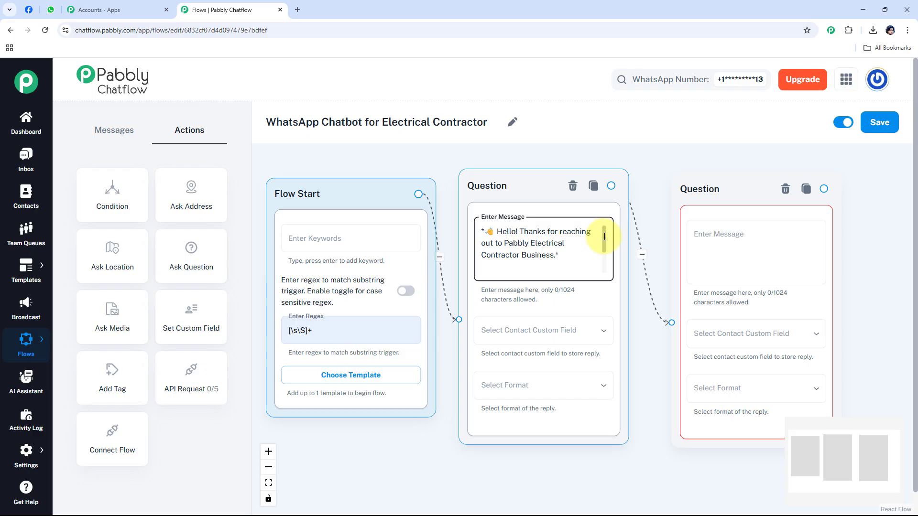
drag(605, 237, 605, 254)
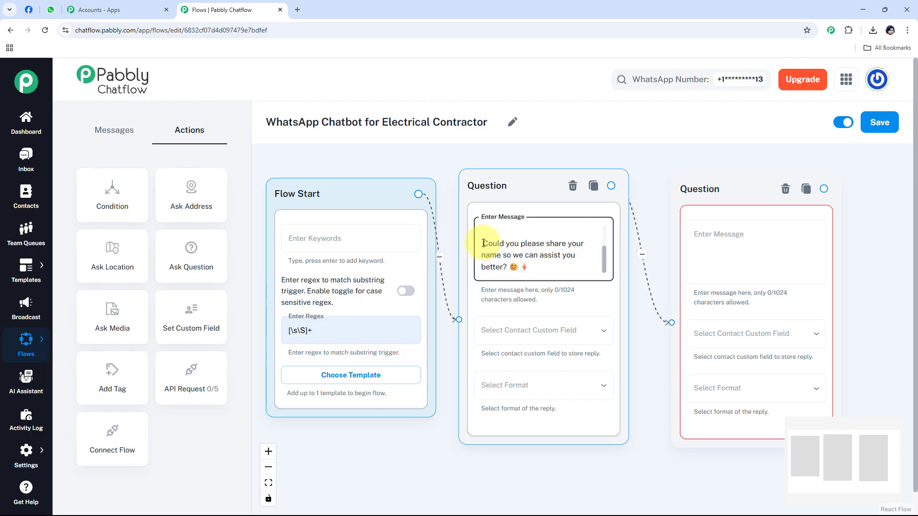
Store the first question's reply in the FullName contact custom field with Text format, keeping one attempt and no validation message
click(528, 335)
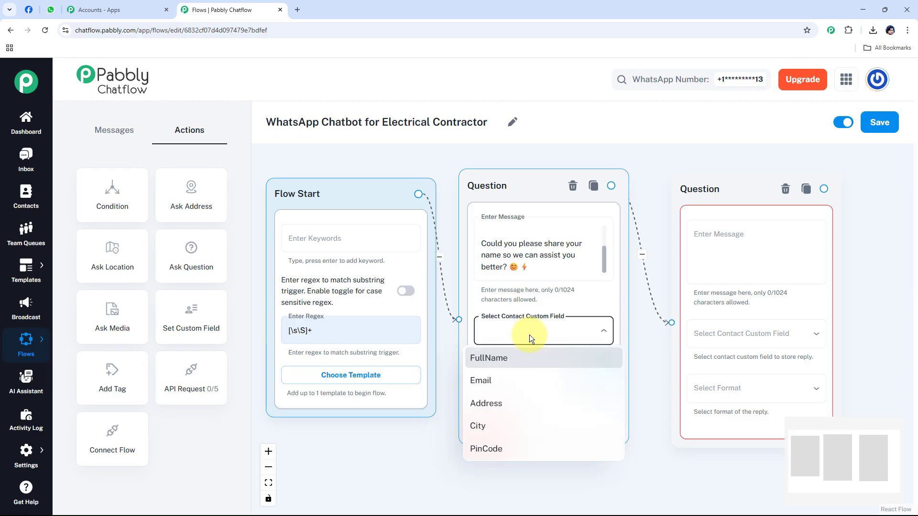
click(499, 364)
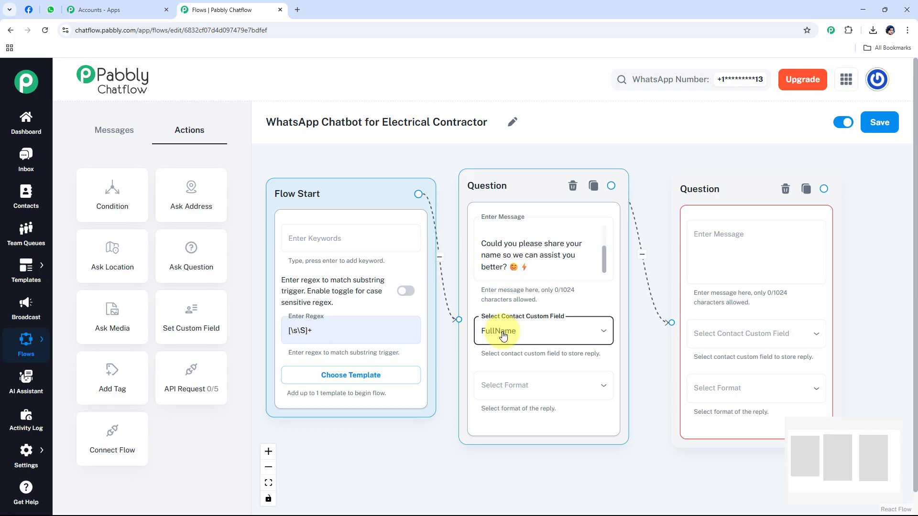
click(530, 392)
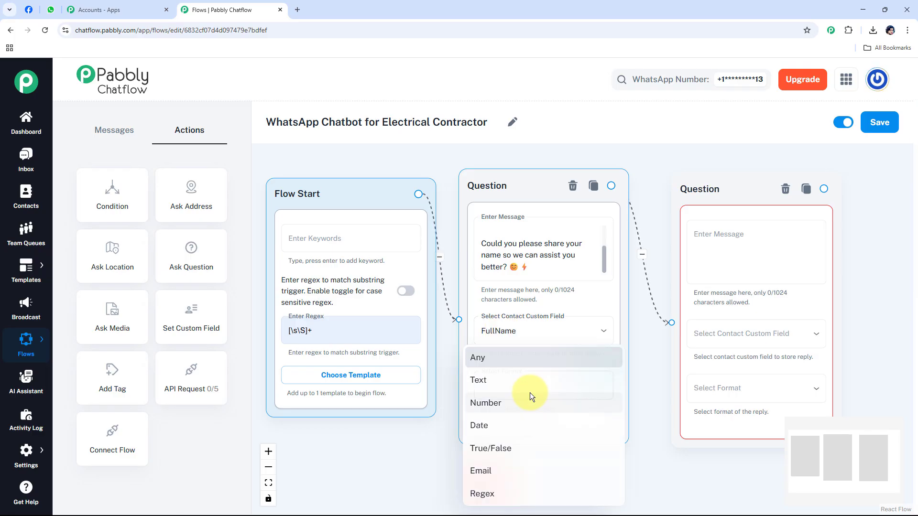
click(492, 387)
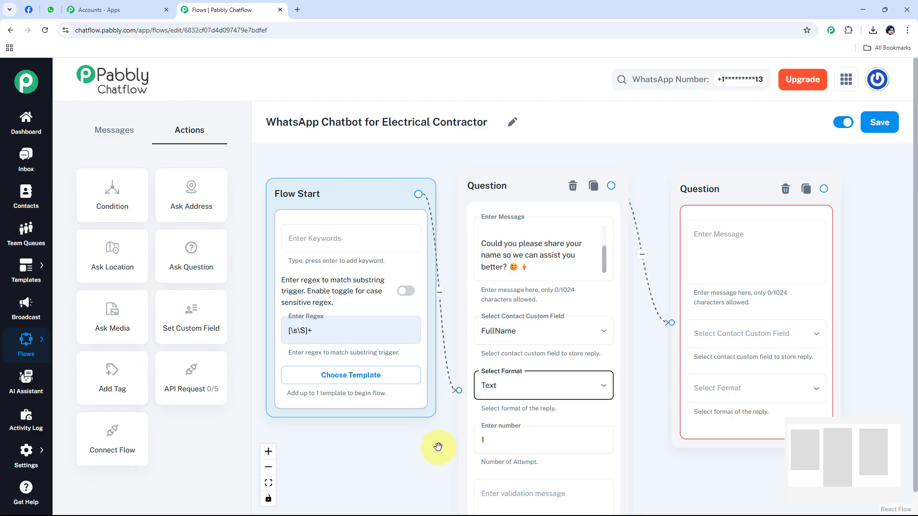
drag(438, 447, 400, 291)
click(478, 291)
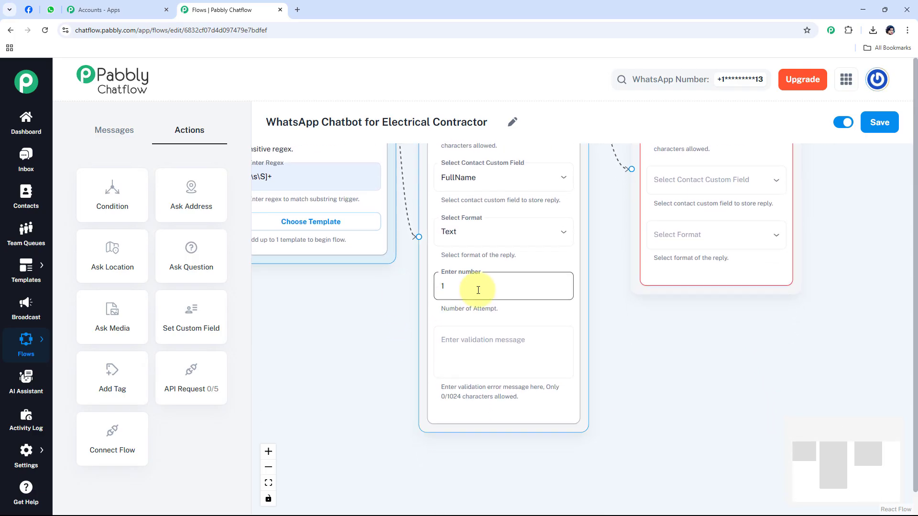
click(494, 349)
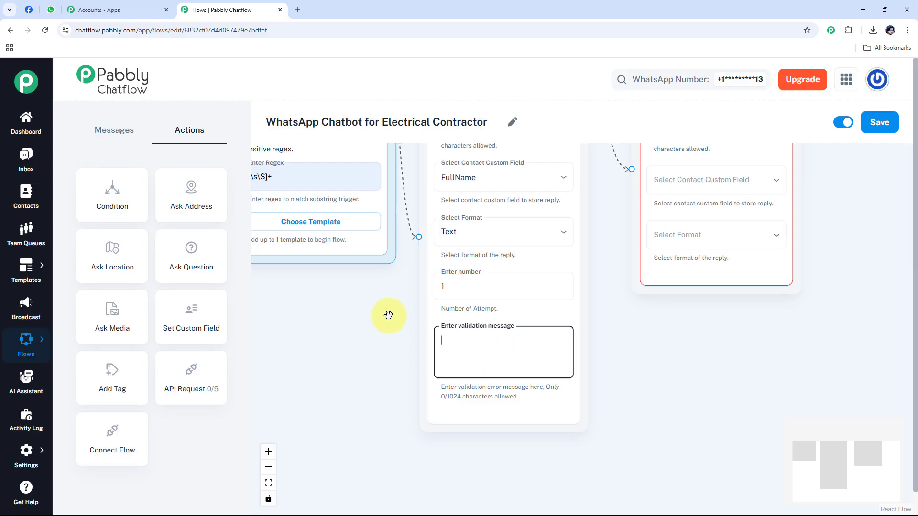
click(640, 338)
Paste the message thanking the customer for their name and asking for their email address into the second Question node
drag(639, 338, 582, 432)
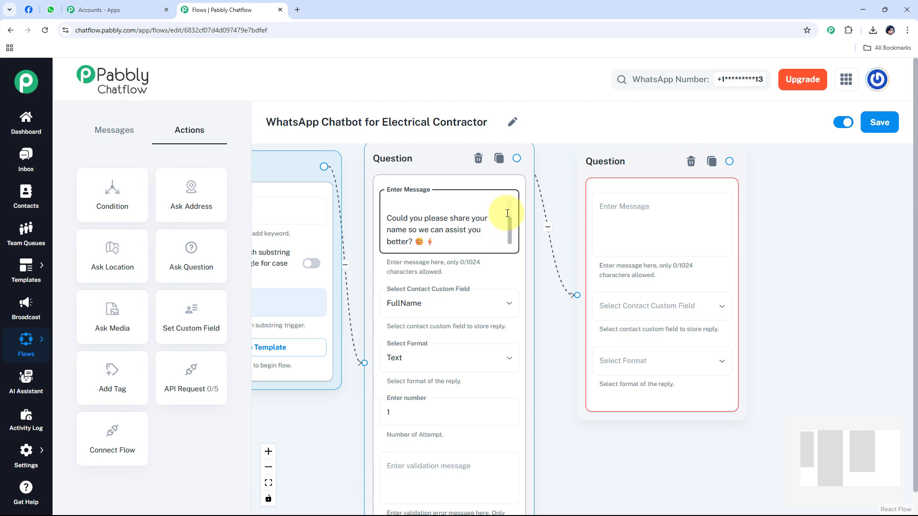
scroll(511, 206, up, 3)
click(650, 219)
key(ctrl+v)
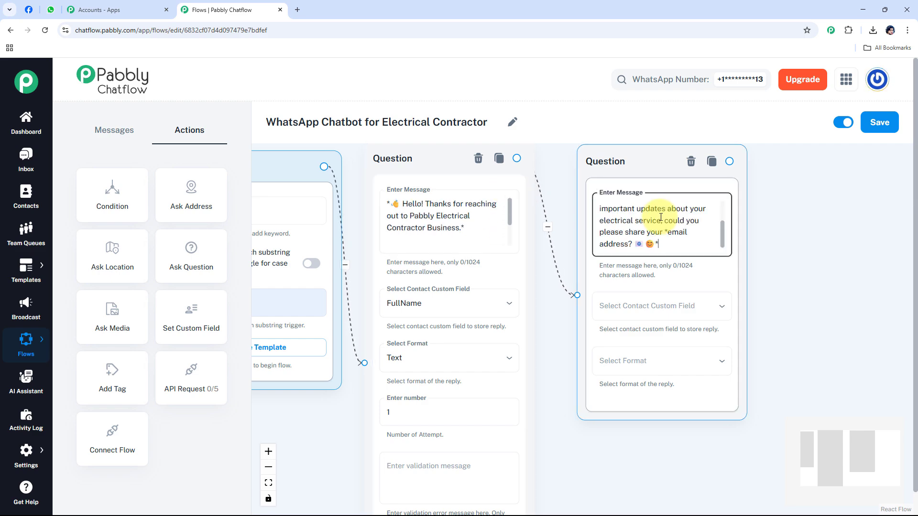
drag(723, 234, 717, 205)
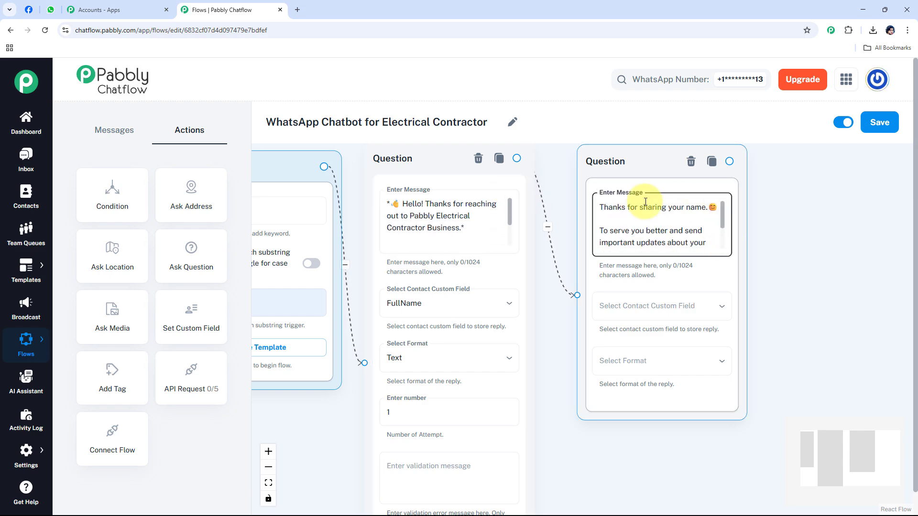
triple_click(628, 215)
click(558, 197)
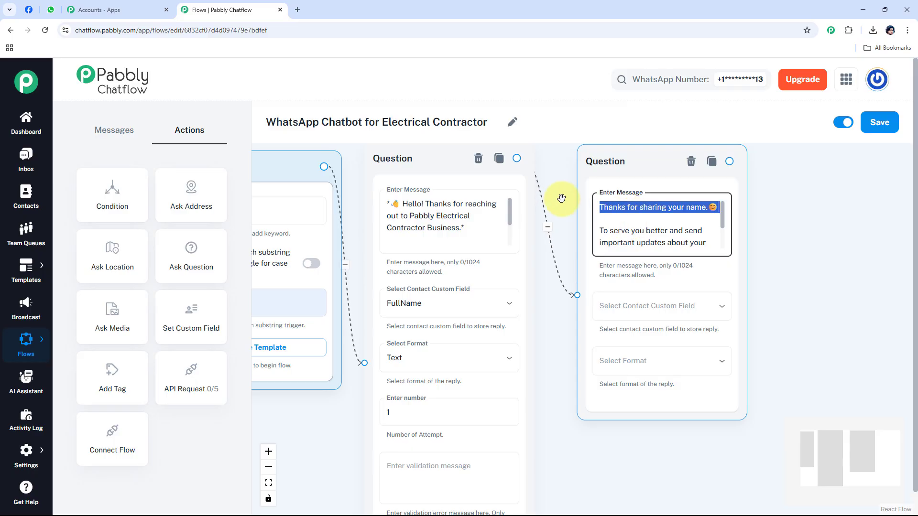
Read through the thank-you and email request message in the second Question node
click(634, 191)
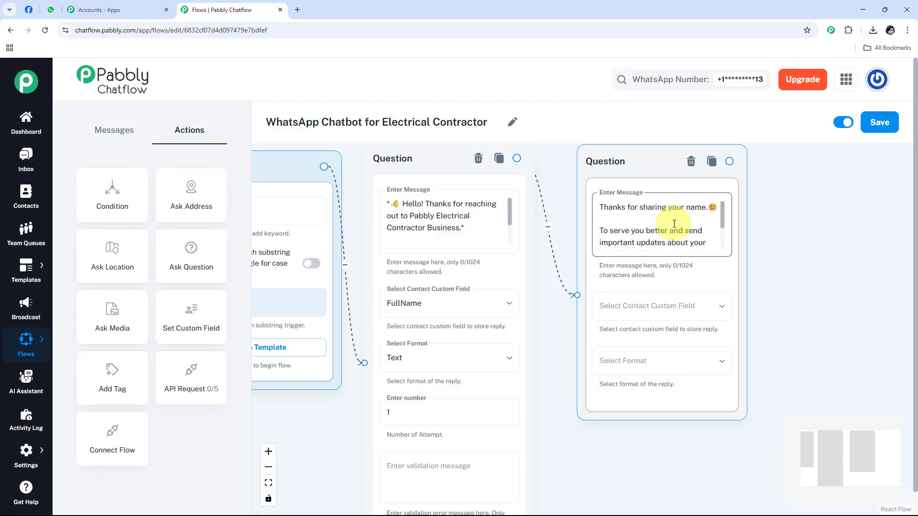
click(493, 221)
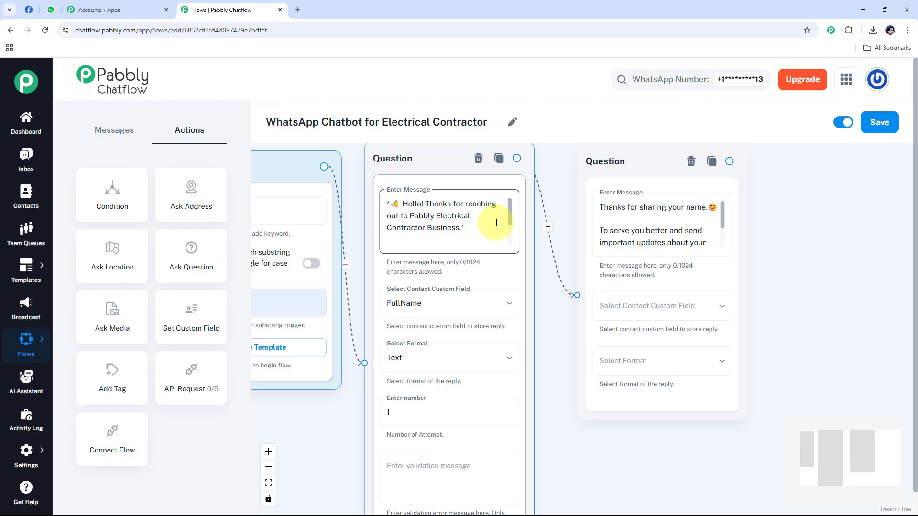
click(609, 206)
triple_click(610, 207)
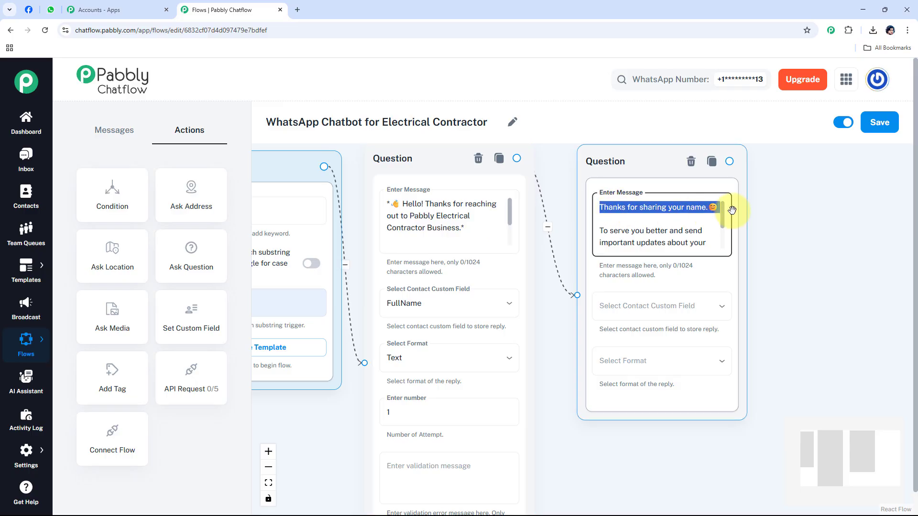
scroll(722, 225, down, 3)
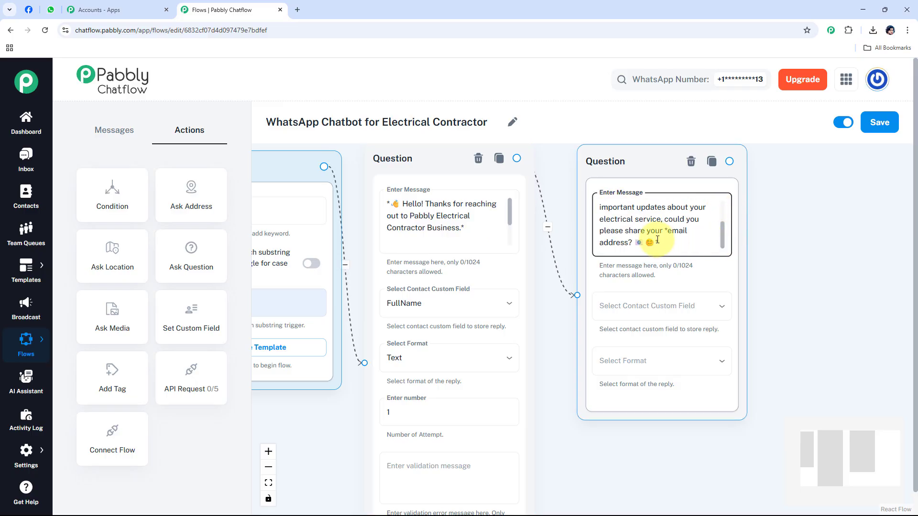
double_click(614, 242)
click(680, 250)
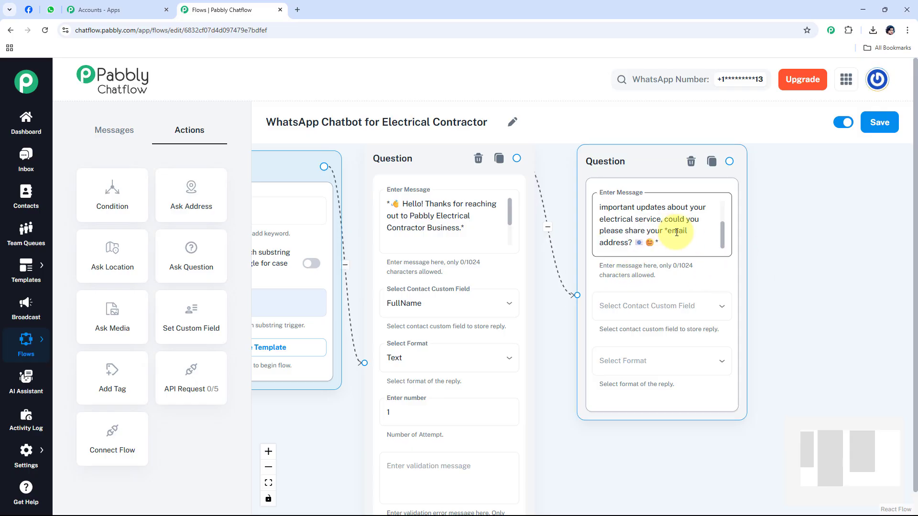
Store the second question's reply in the Email contact custom field and set the reply format to Email
click(643, 305)
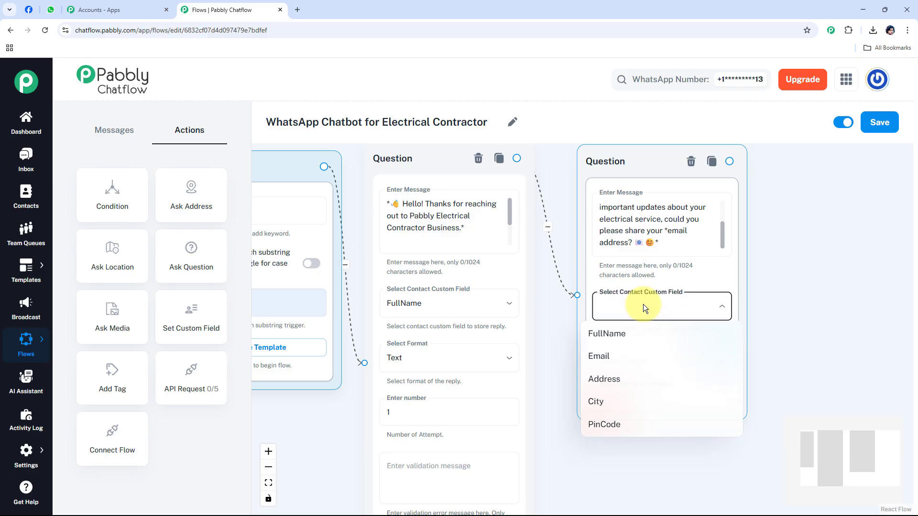
click(599, 359)
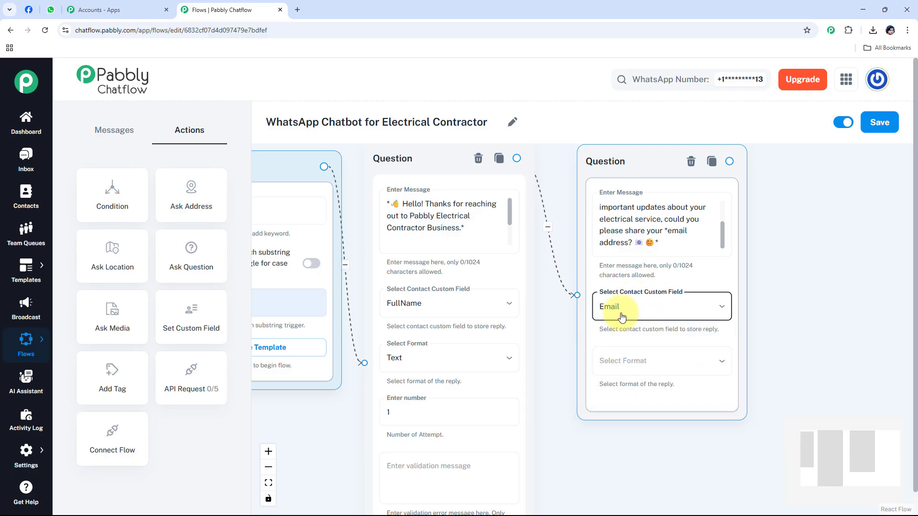
click(624, 361)
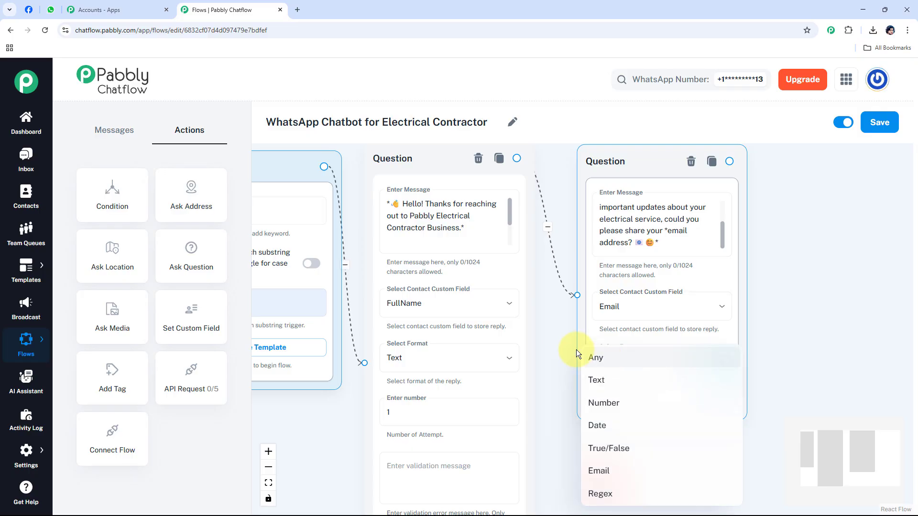
click(576, 350)
click(645, 362)
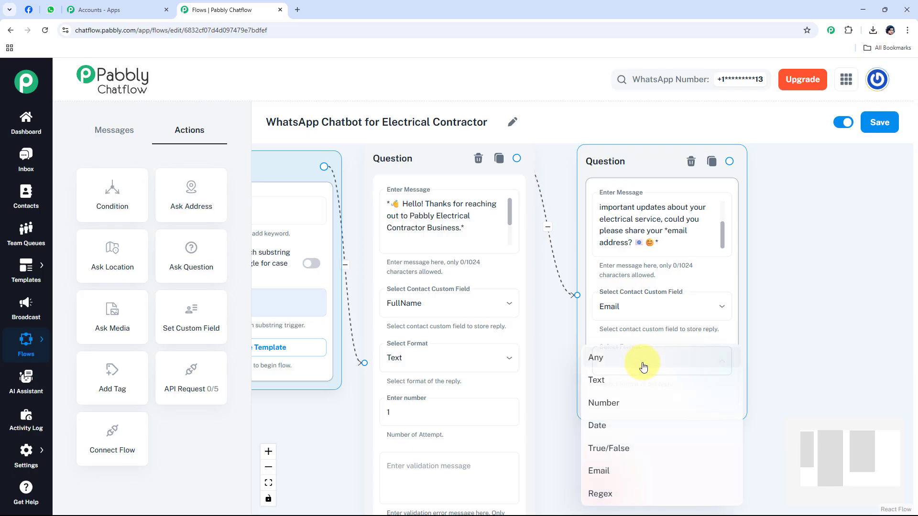
click(607, 473)
drag(550, 392, 534, 308)
drag(544, 345, 540, 329)
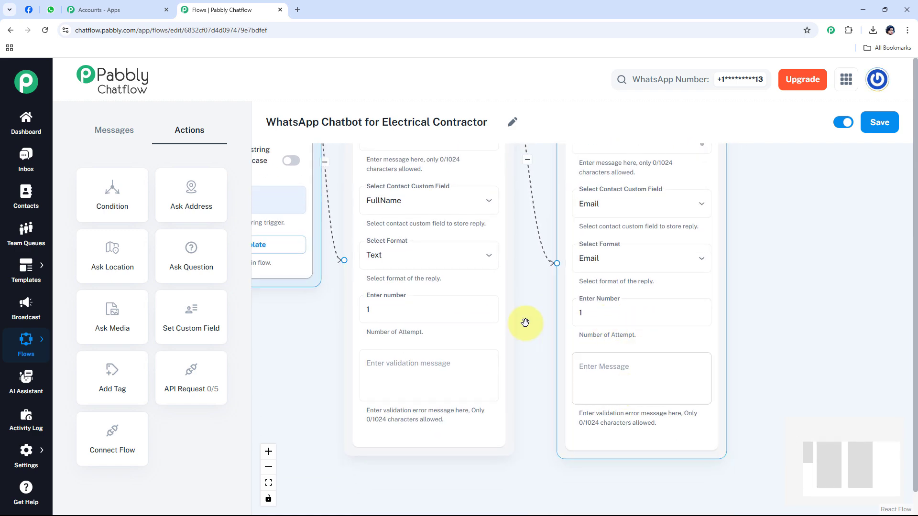
Add a Media Button message node to the flow and place it after the second Question node
drag(536, 323, 541, 452)
scroll(727, 249, down, 3)
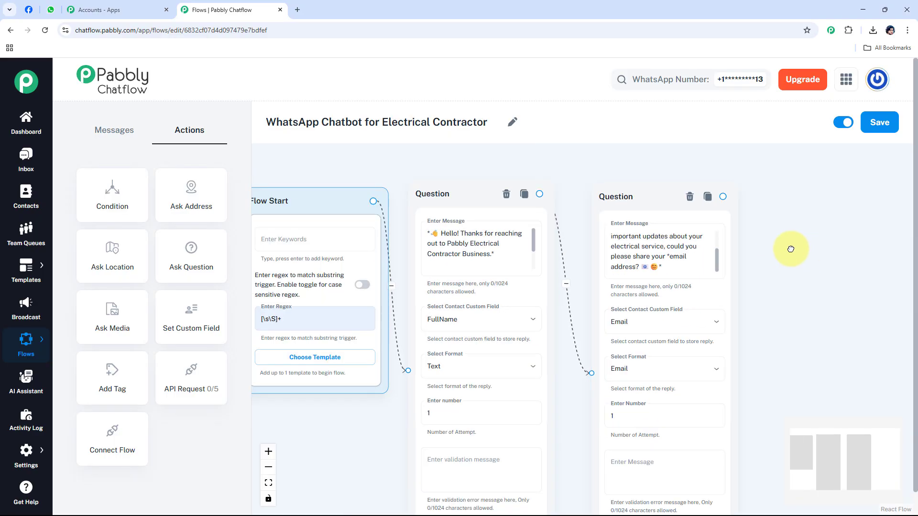
drag(686, 226, 684, 226)
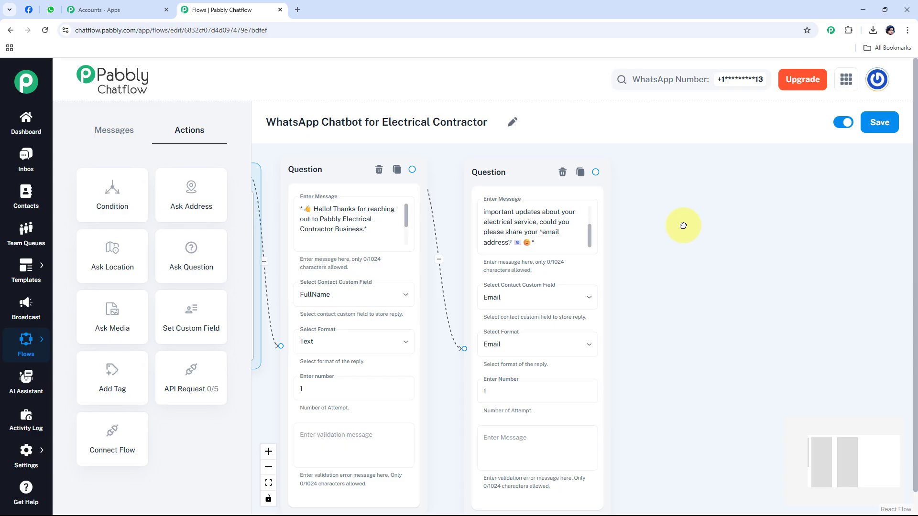
click(124, 137)
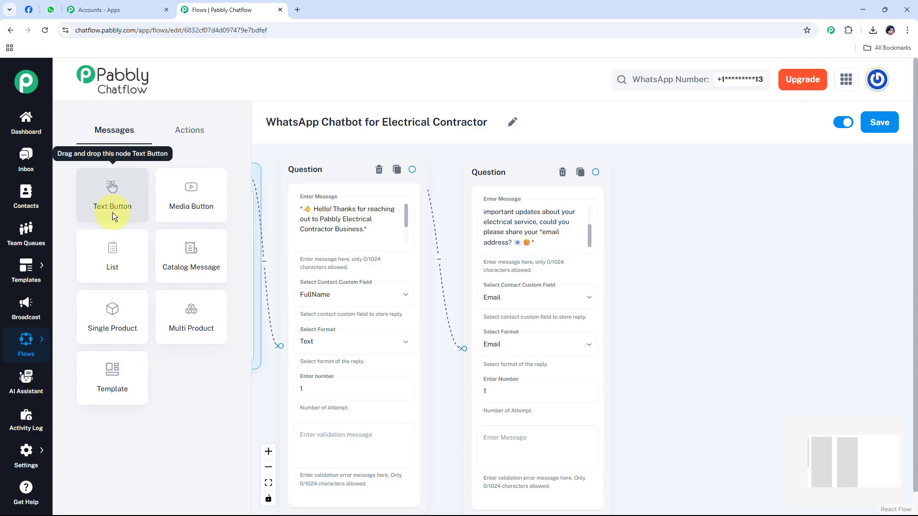
drag(200, 211, 404, 255)
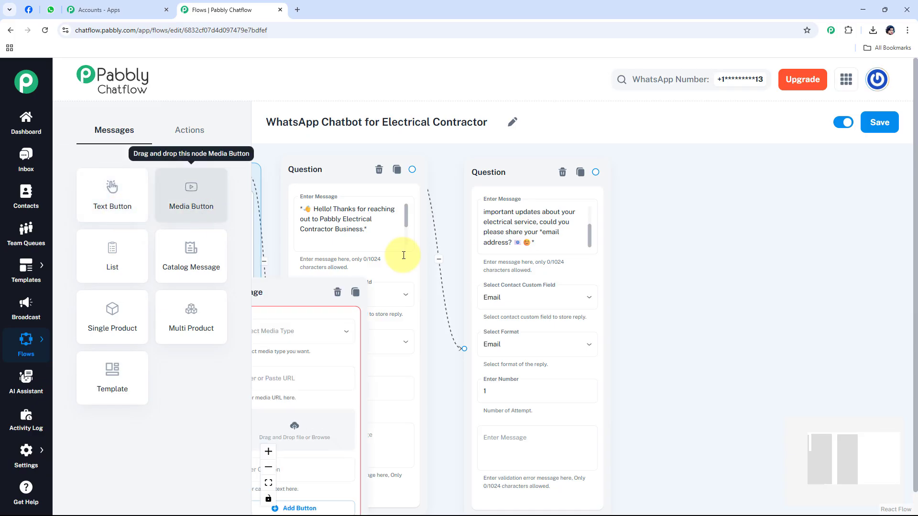
drag(303, 293, 676, 182)
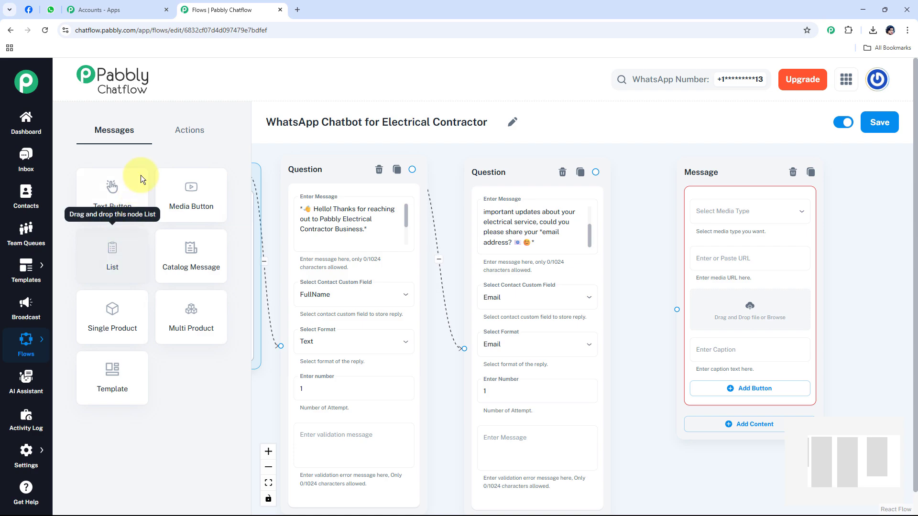
Connect the second Question node's output to the new media Message node and move the Message node slightly closer
click(199, 139)
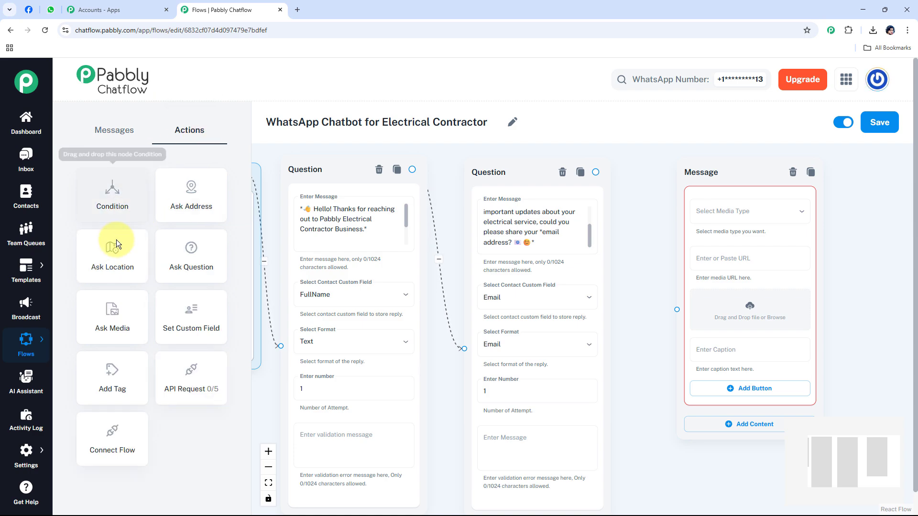
click(106, 135)
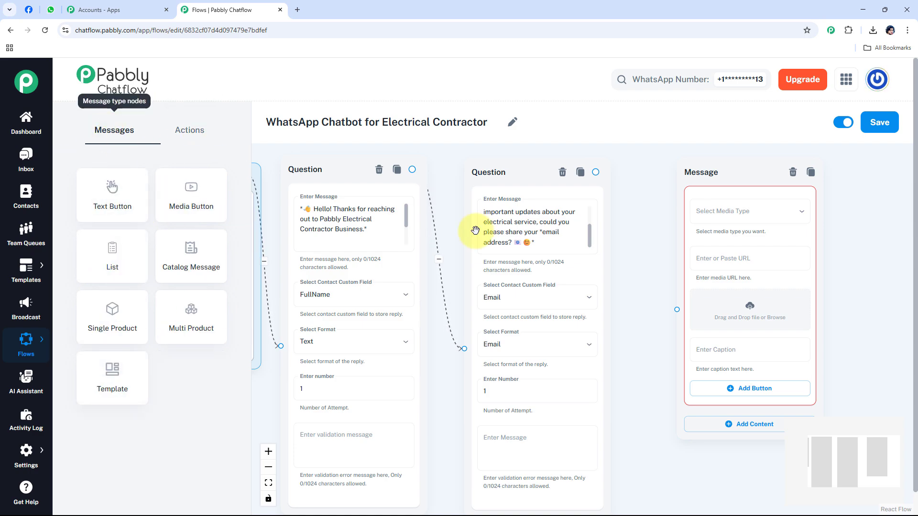
drag(736, 174, 724, 174)
drag(632, 206, 486, 199)
click(384, 178)
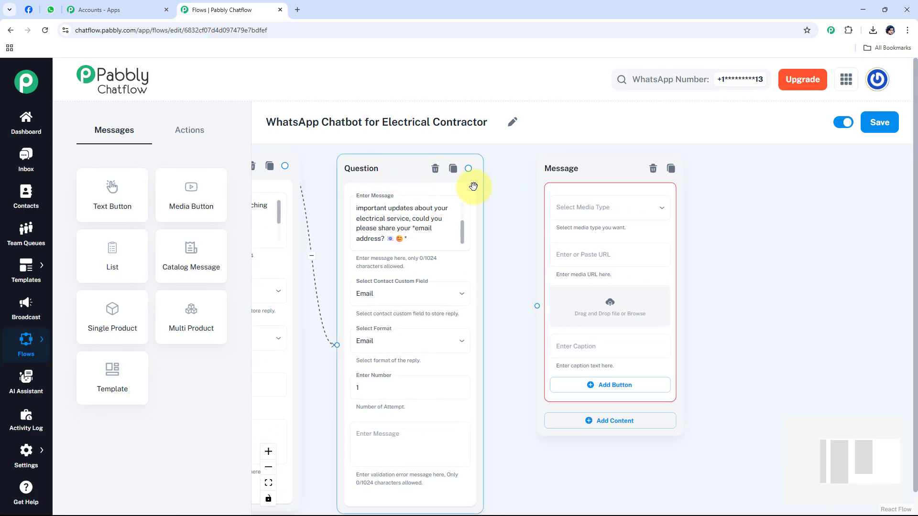
drag(468, 169, 531, 304)
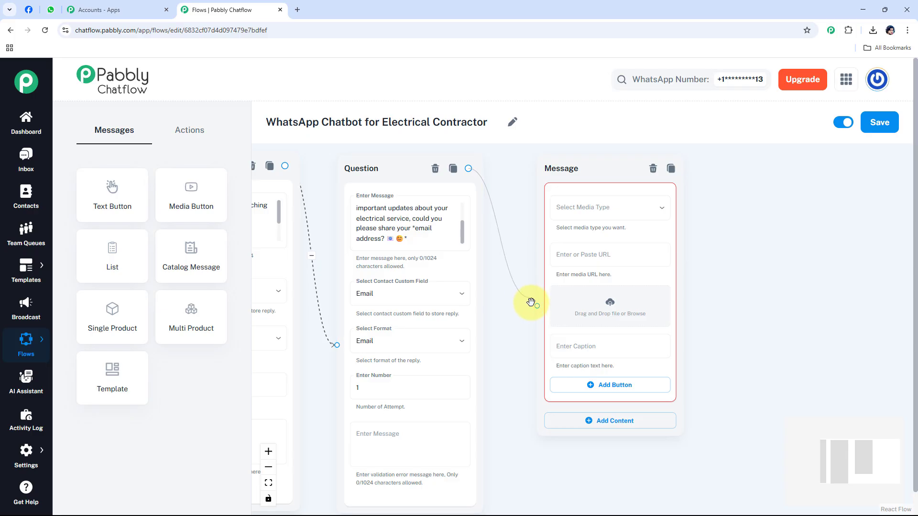
drag(574, 164, 563, 225)
drag(561, 192, 555, 146)
Set the Message node's media type to Image and upload the electrical contractor picture, leaving the caption empty
click(572, 219)
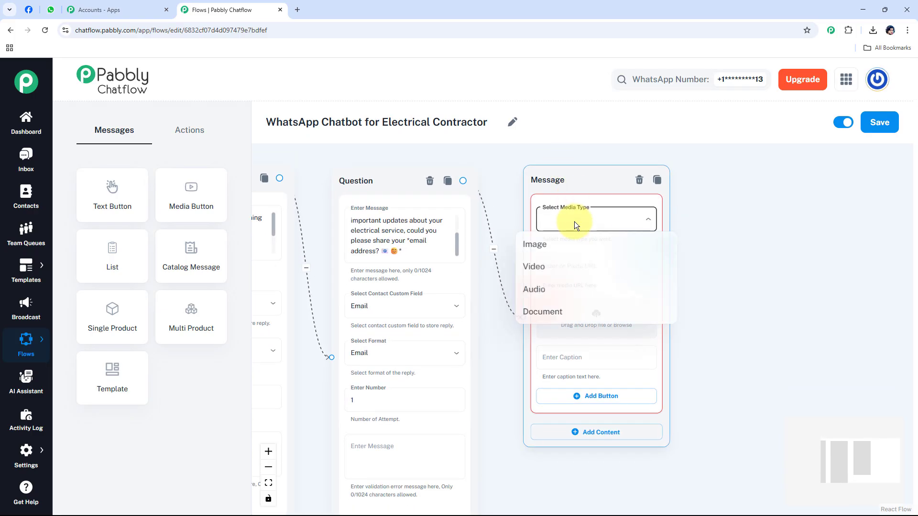
click(535, 245)
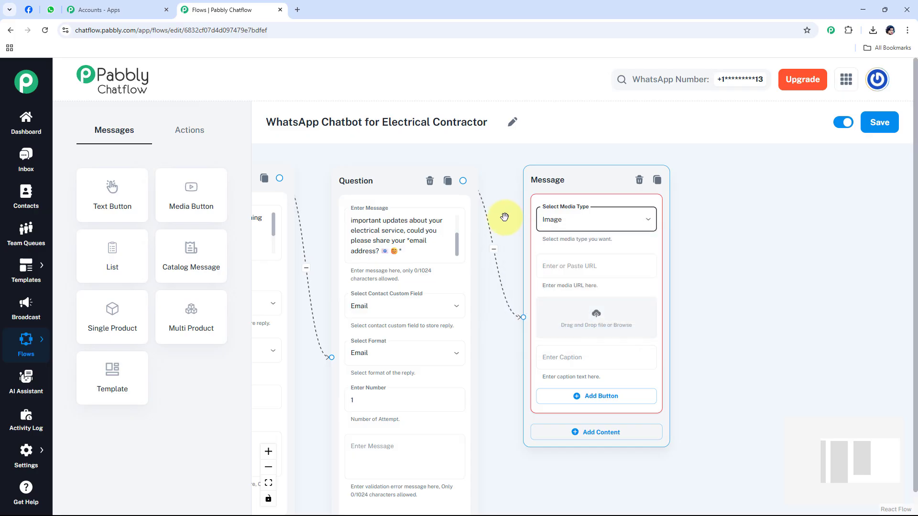
drag(506, 219, 477, 207)
click(572, 314)
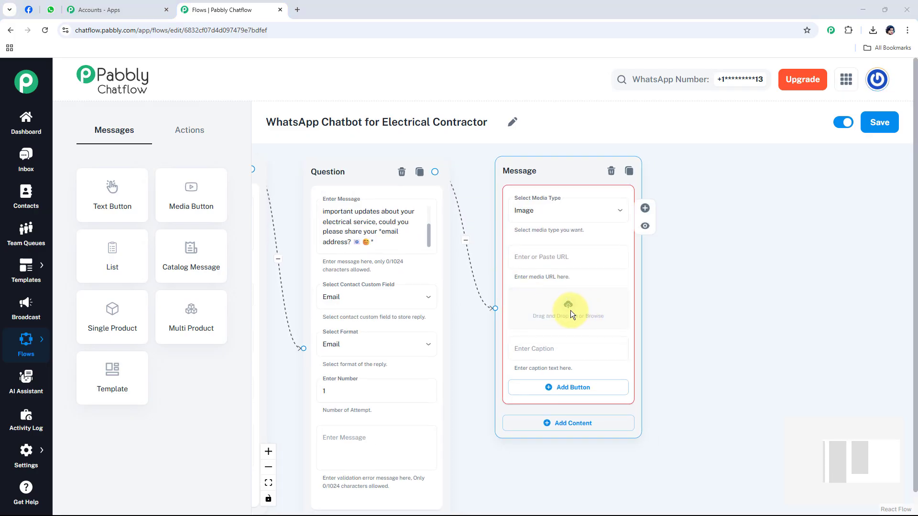
click(125, 94)
double_click(125, 93)
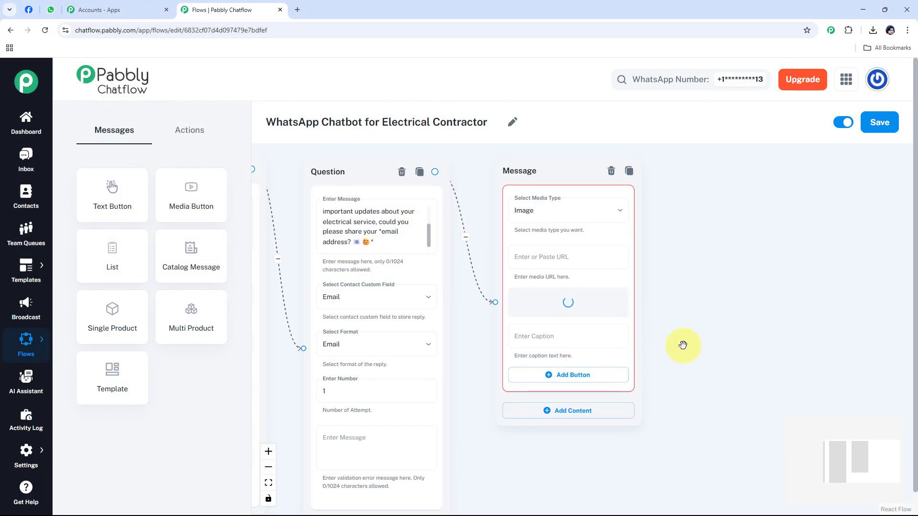
scroll(674, 330, down, 2)
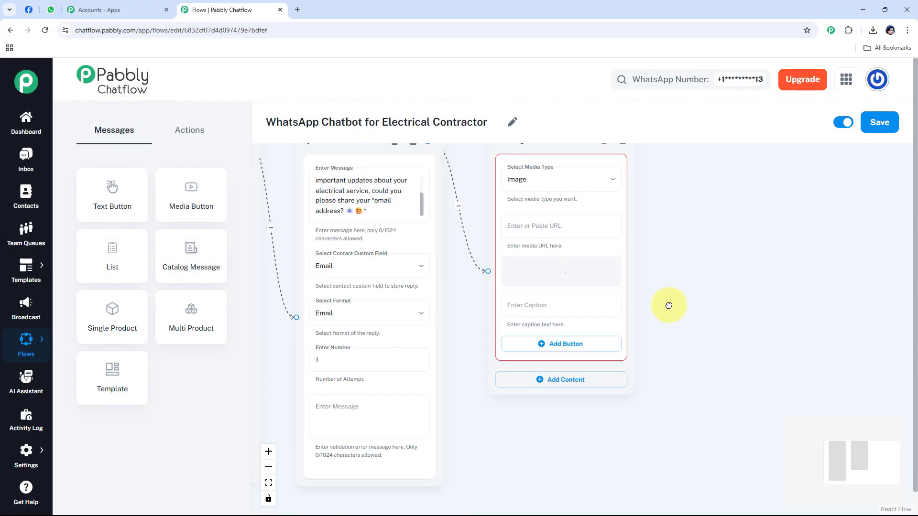
click(525, 271)
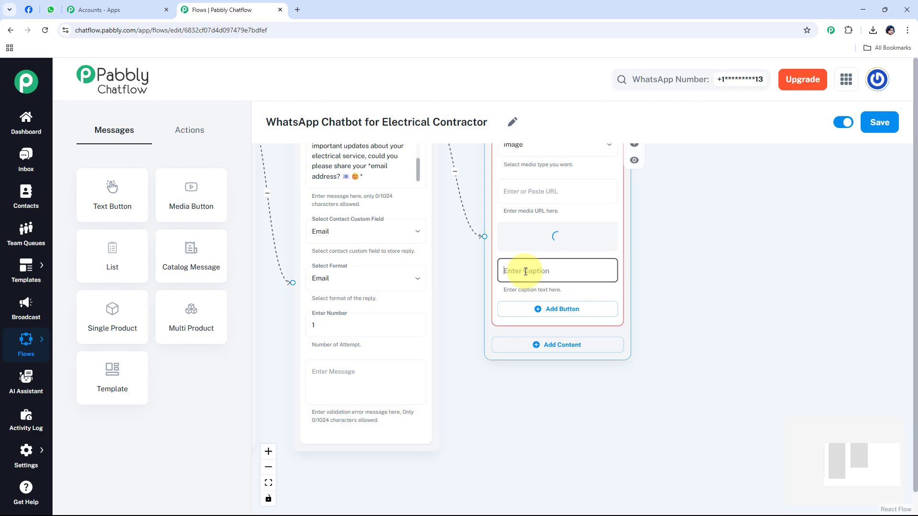
click(702, 274)
scroll(679, 332, down, 4)
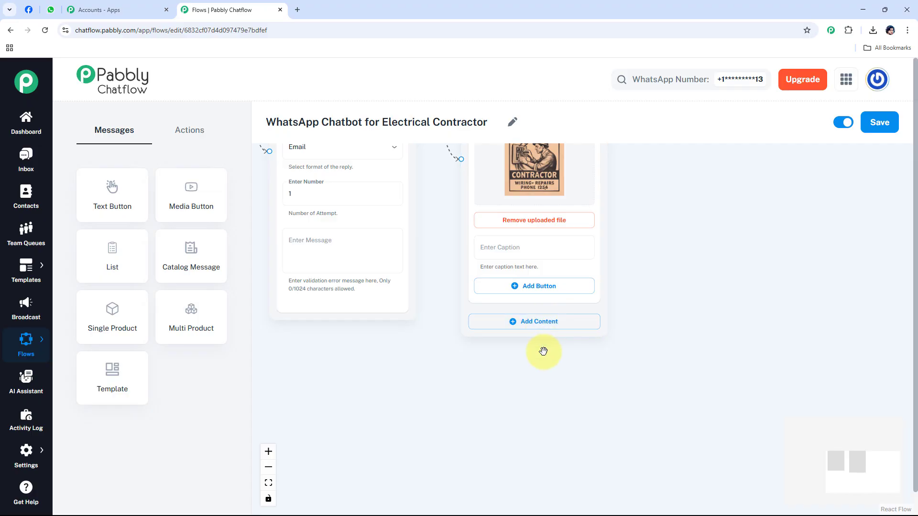
Add Text + Button content below the image and paste the "Hi from Pabbly Electrical Contractors!" message into it
drag(519, 359, 529, 324)
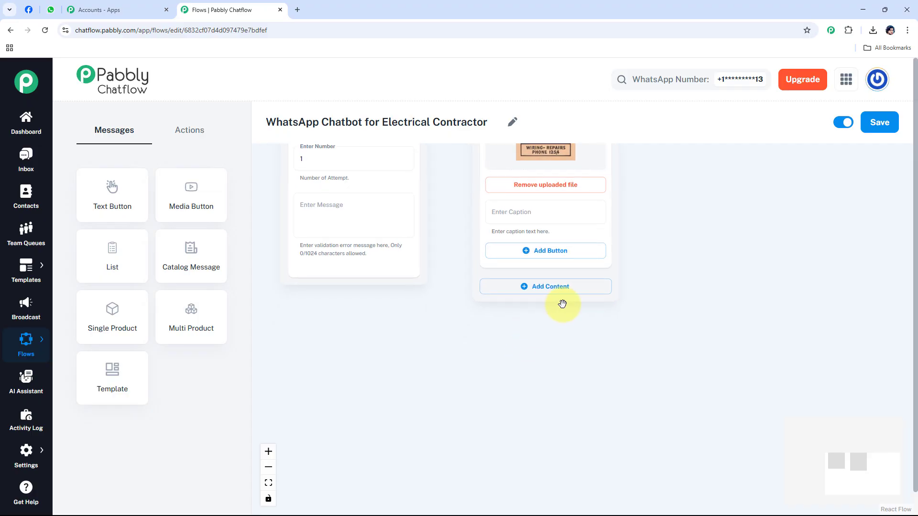
click(544, 295)
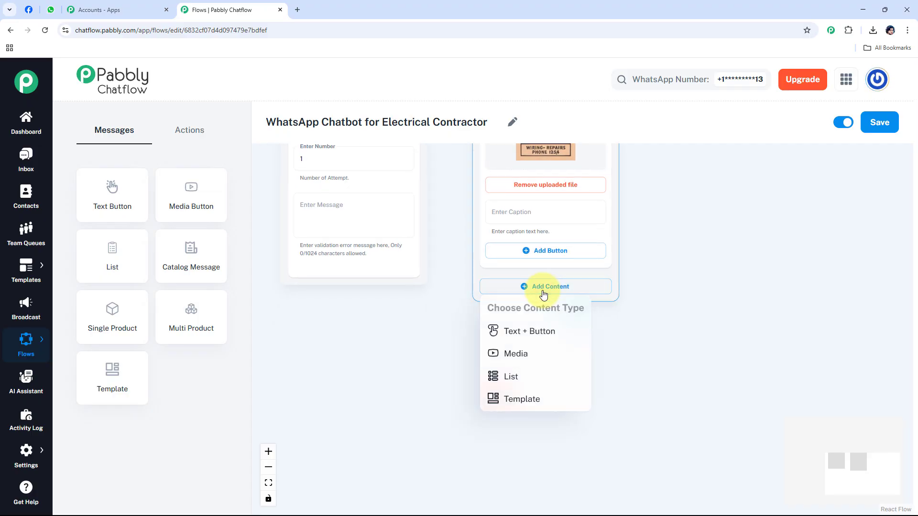
click(529, 335)
click(530, 305)
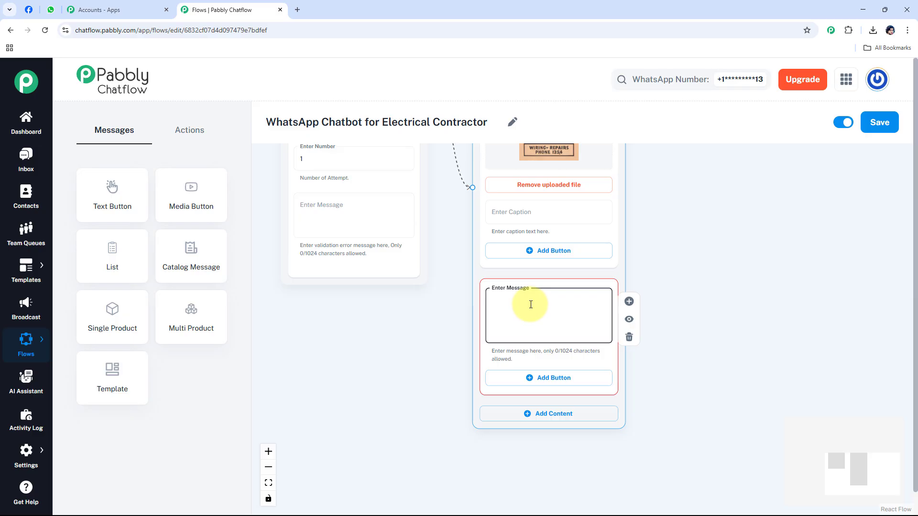
key(ctrl+v)
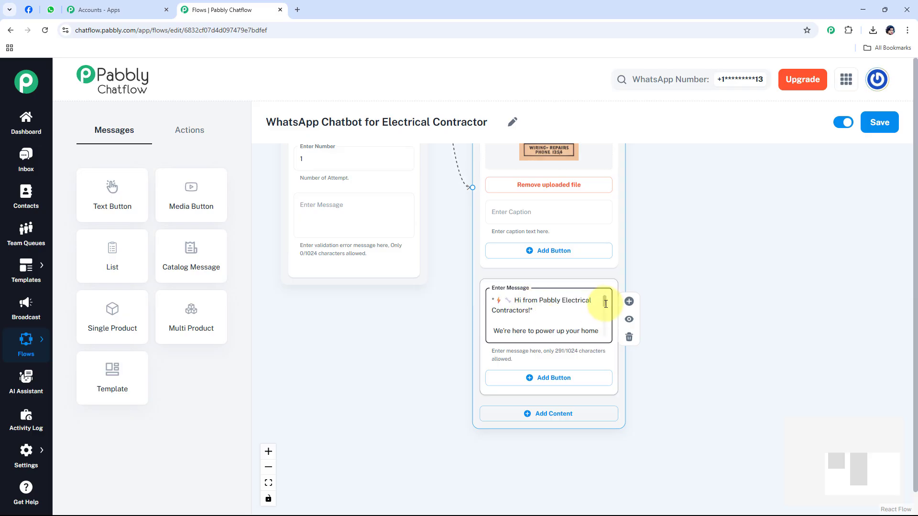
mouse_move(605, 306)
mouse_down()
mouse_move(602, 336)
mouse_move(601, 299)
mouse_up()
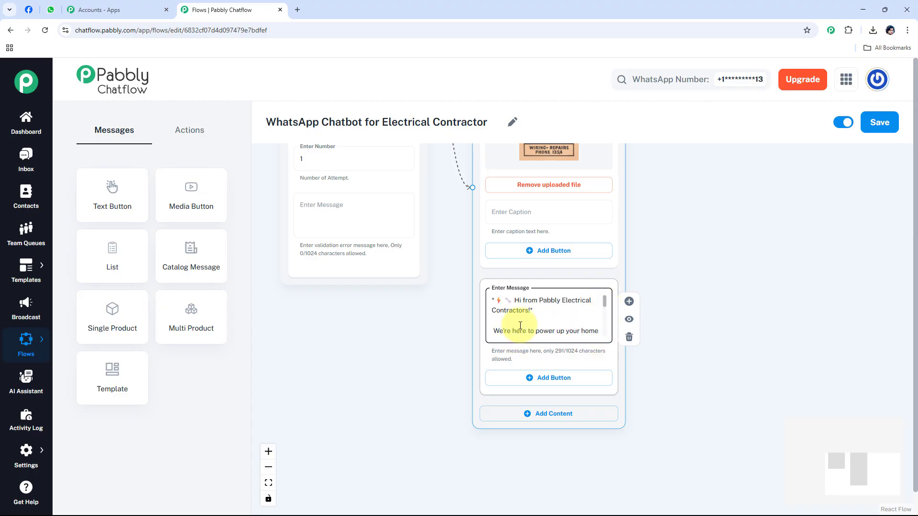
Add three blank buttons below the Pabbly Electrical Contractors text message
drag(448, 338, 449, 258)
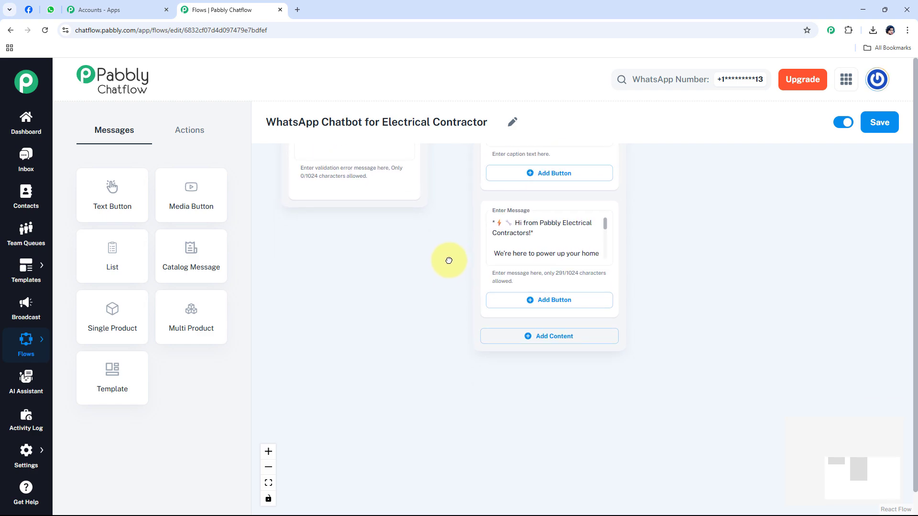
click(560, 309)
click(559, 356)
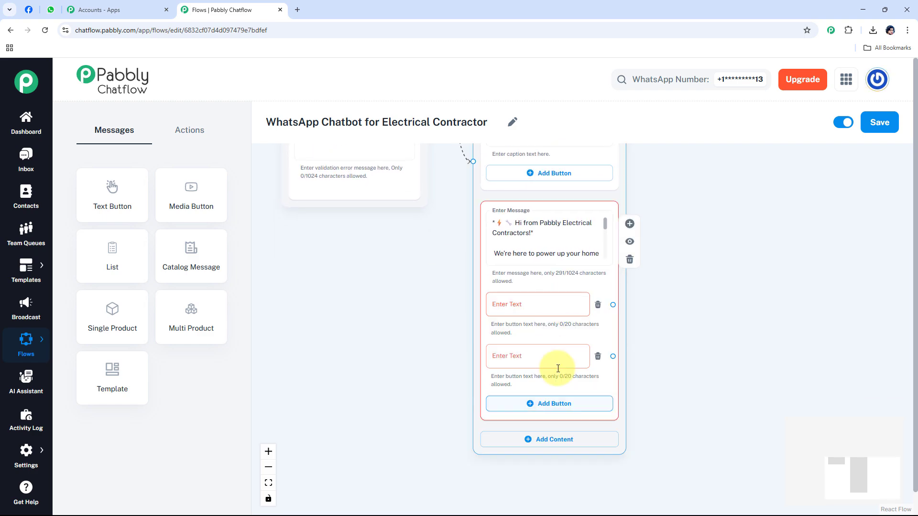
click(560, 406)
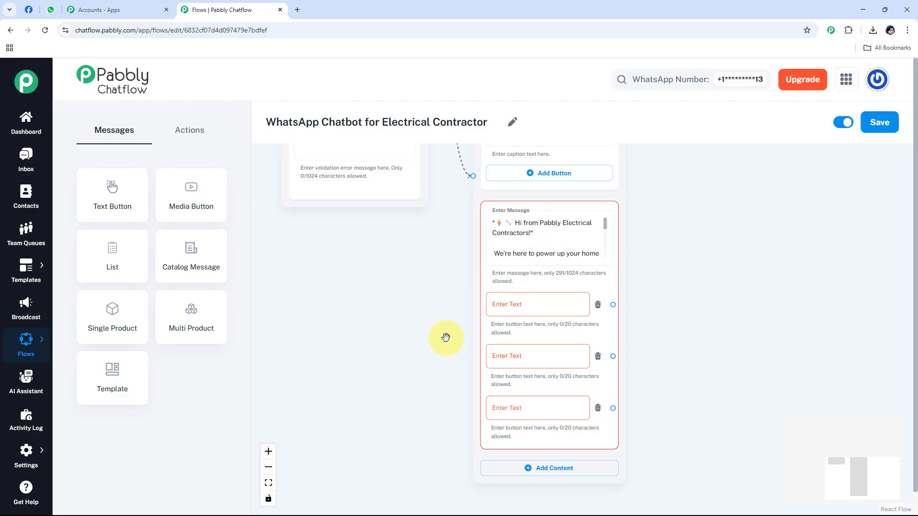
scroll(445, 330, down, 2)
scroll(450, 345, down, 1)
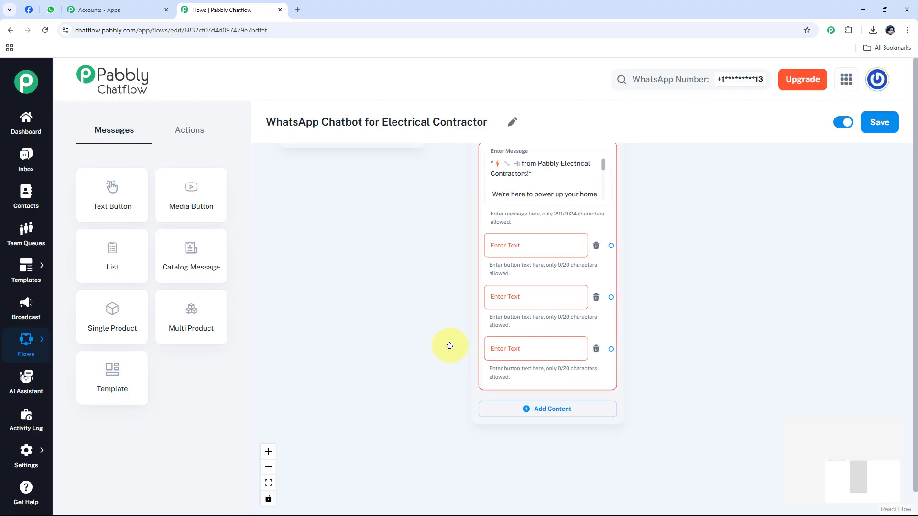
Label the three blank buttons Emergency Services 🚨, Project Timeline ⏳ and Customer Support 🙌, in that order
drag(450, 345, 451, 294)
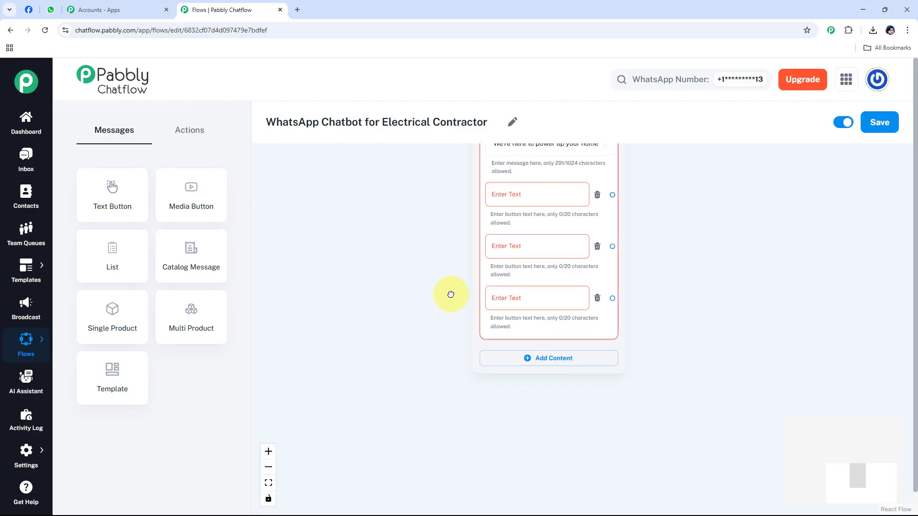
click(573, 364)
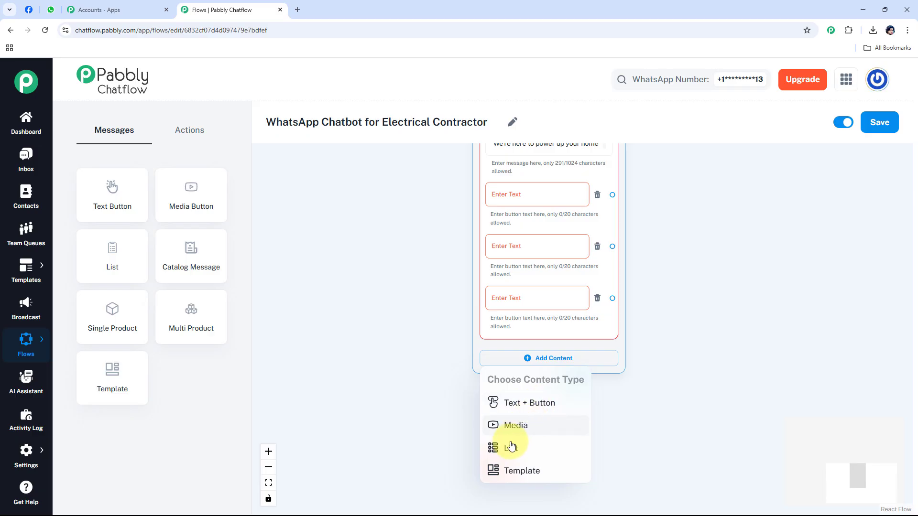
click(426, 333)
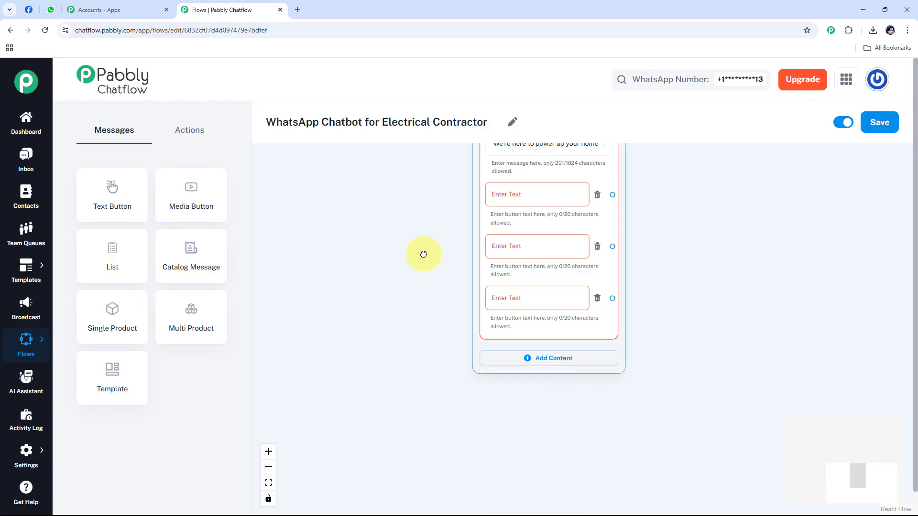
drag(424, 254, 419, 301)
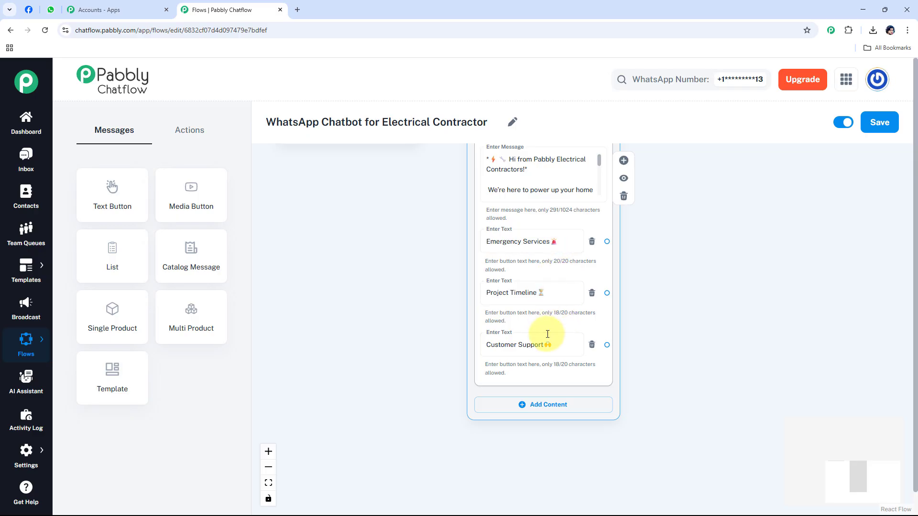
Review the Pabbly Electrical Contractors greeting message and the labels of its three buttons
click(556, 178)
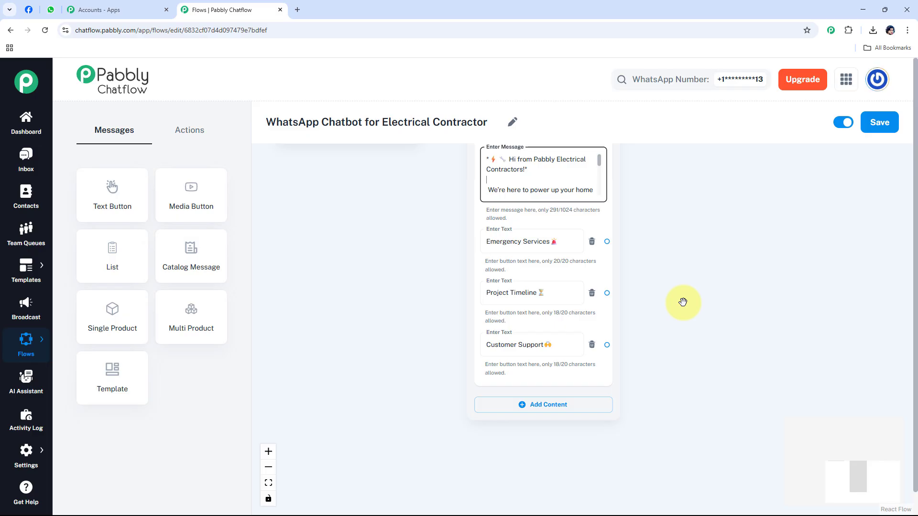
scroll(677, 292, down, 3)
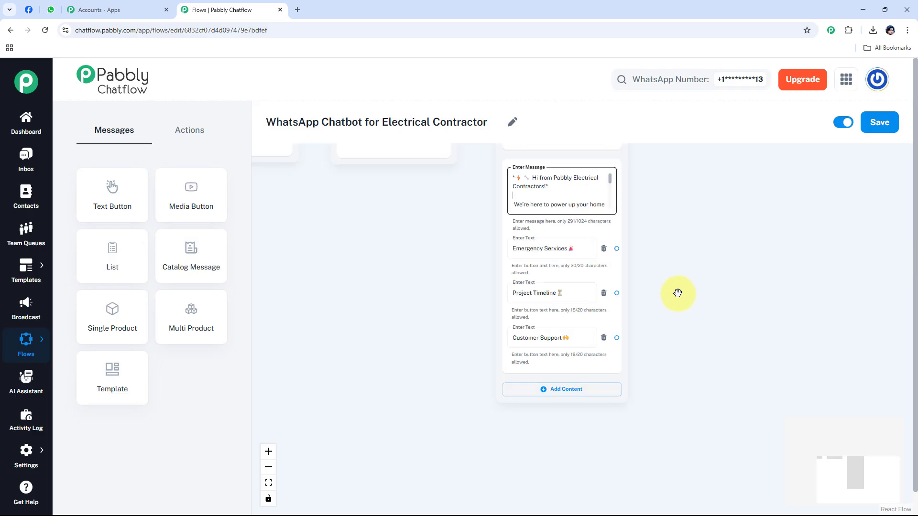
drag(680, 286, 536, 295)
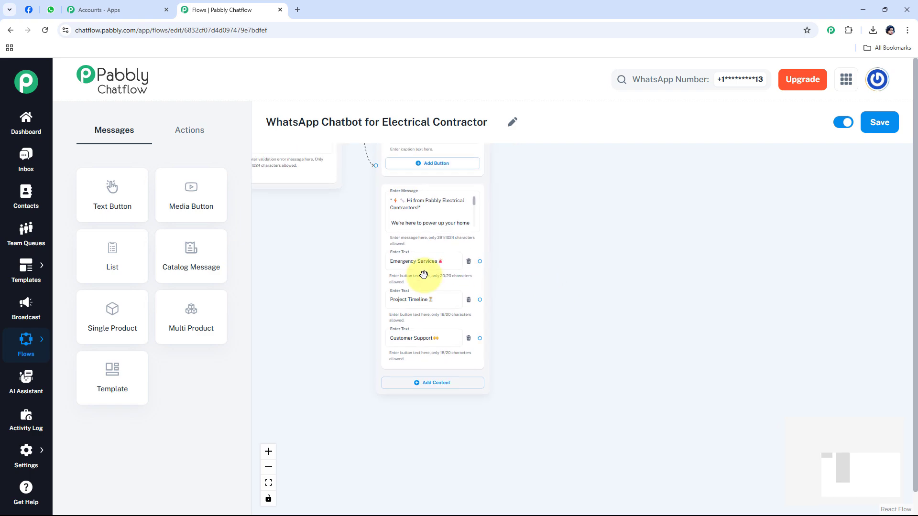
scroll(425, 214, up, 1)
scroll(424, 215, up, 1)
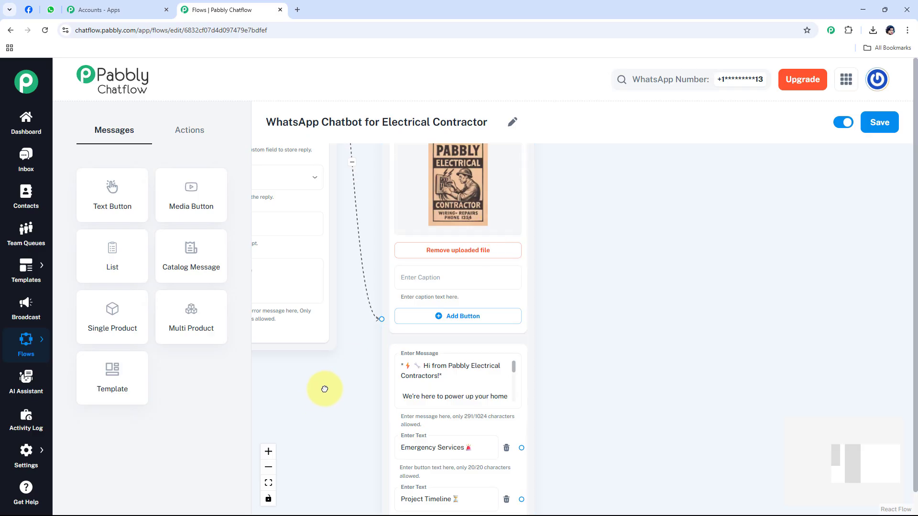
drag(324, 396, 322, 251)
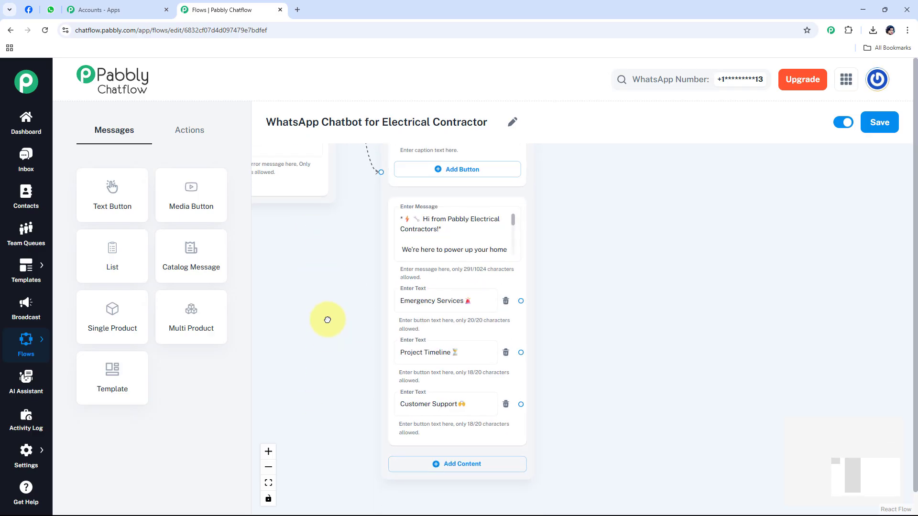
drag(328, 320, 328, 302)
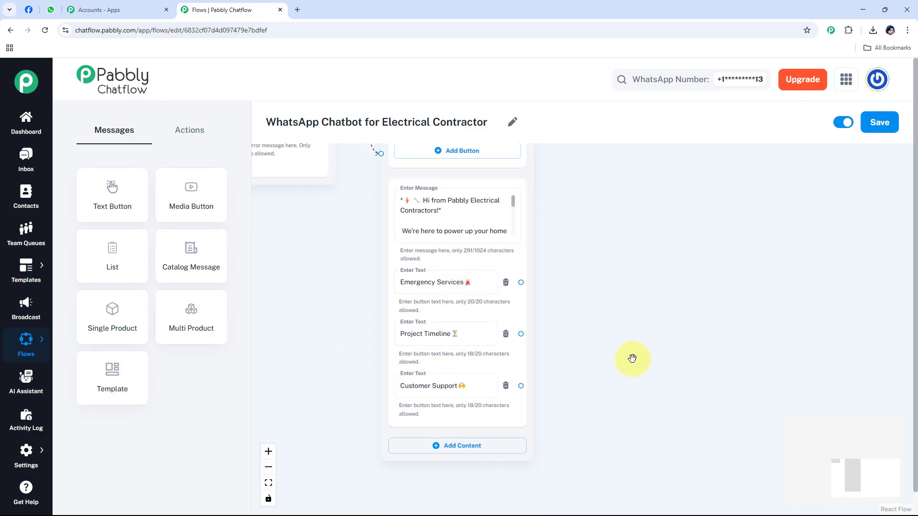
click(415, 289)
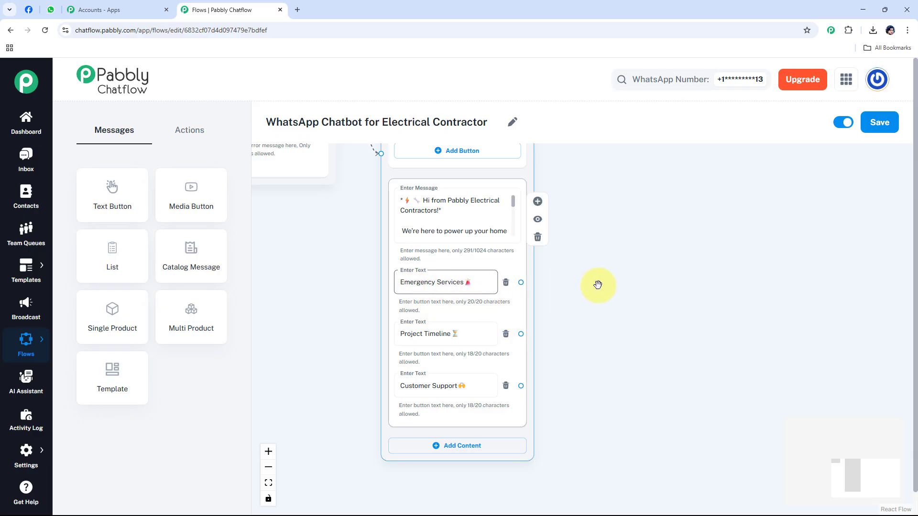
click(642, 283)
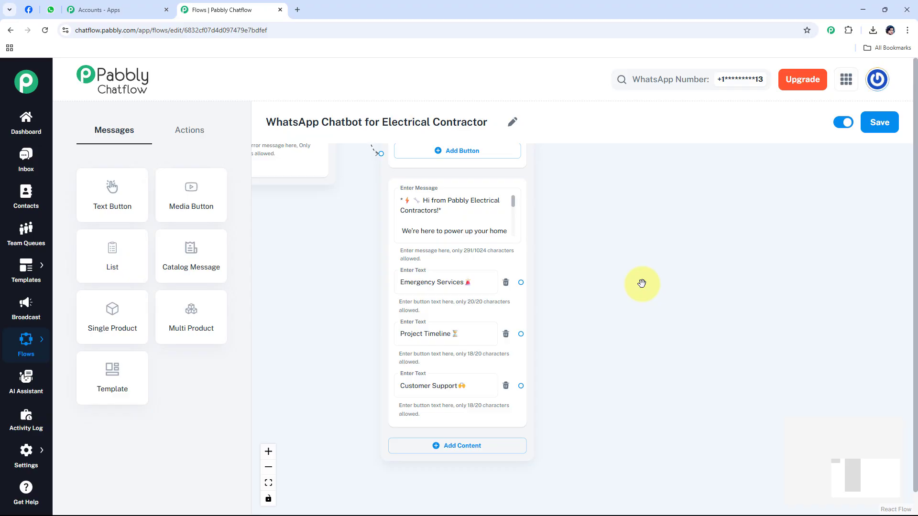
click(443, 285)
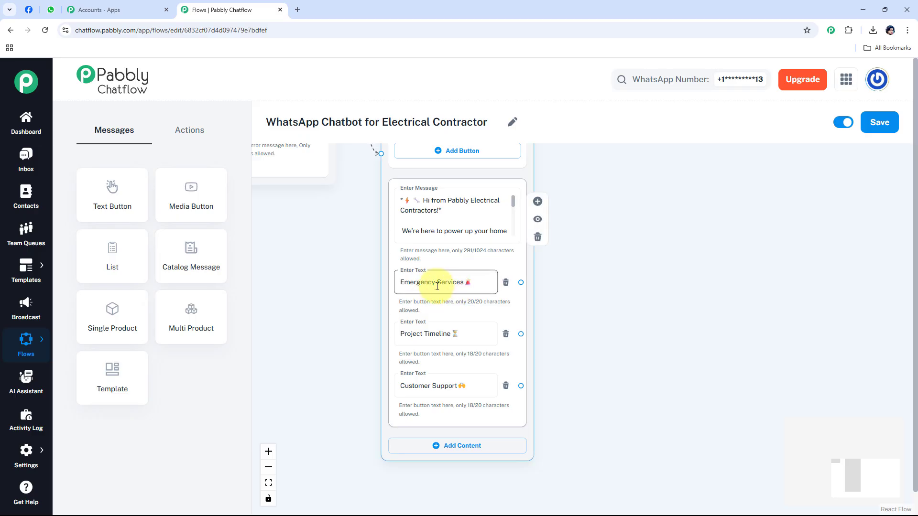
click(569, 290)
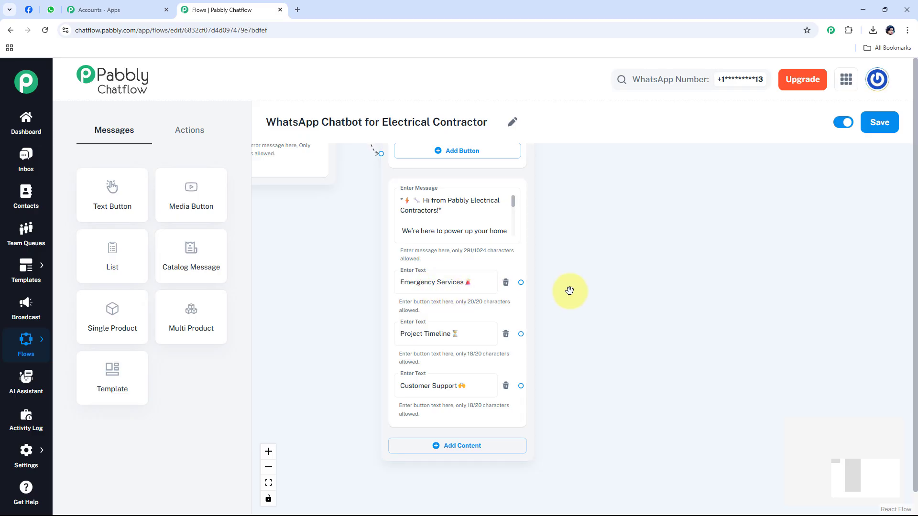
click(437, 285)
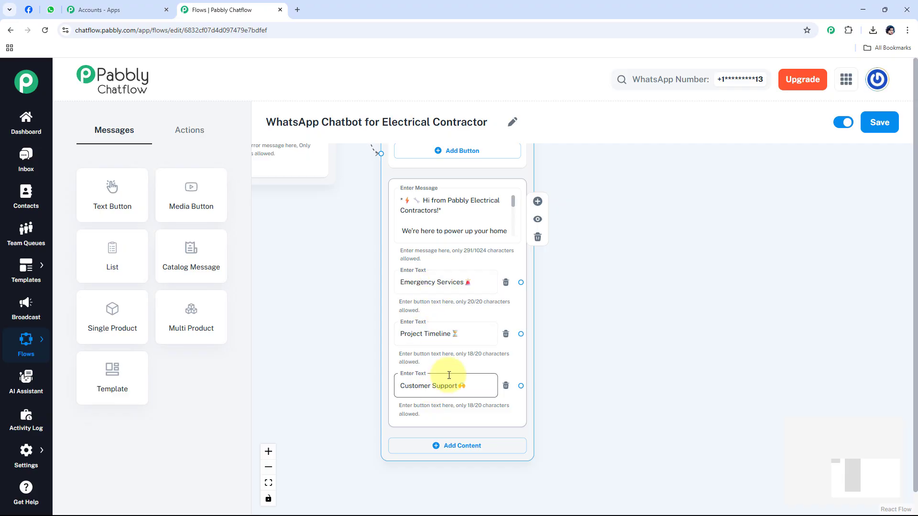
click(679, 302)
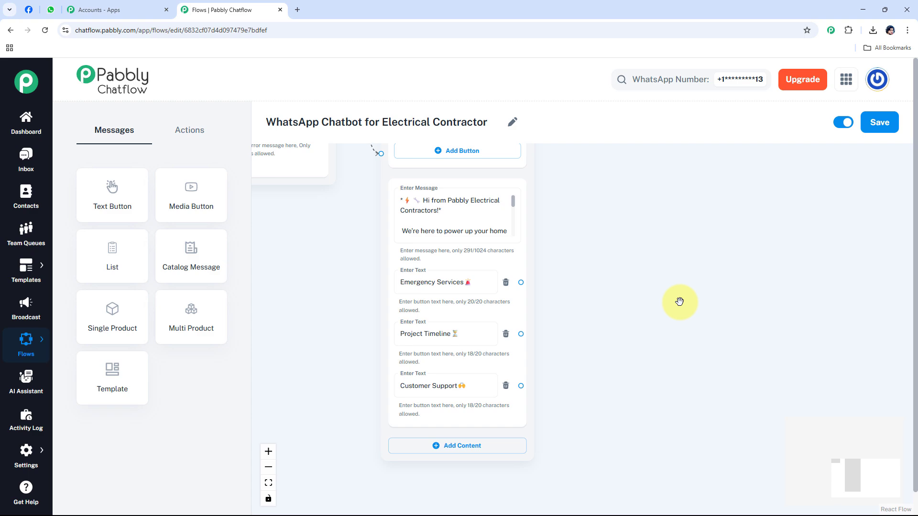
Add three Text Button message nodes and spread them out beside the greeting message's buttons
scroll(342, 248, down, 5)
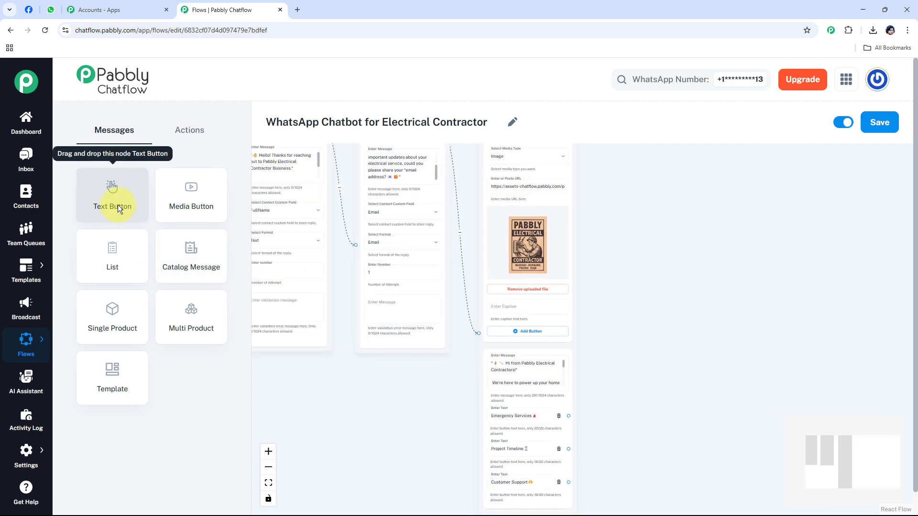
click(117, 205)
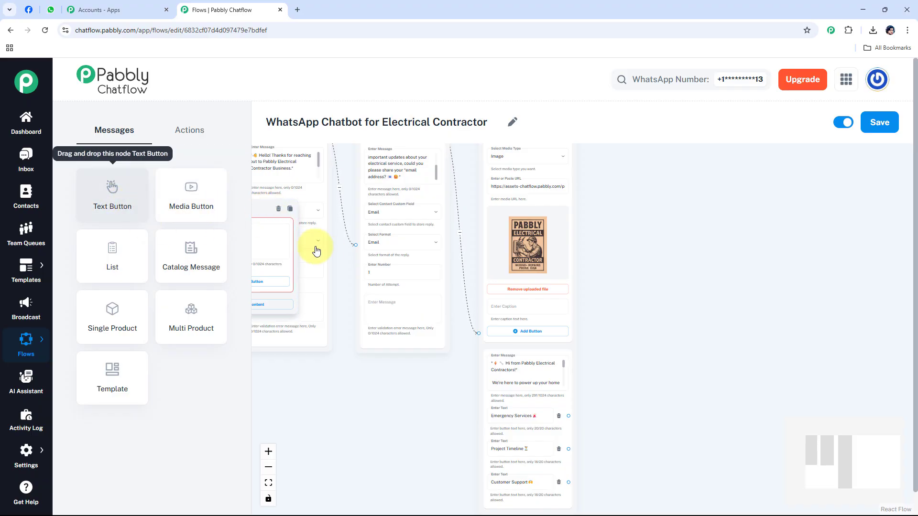
drag(273, 210, 684, 331)
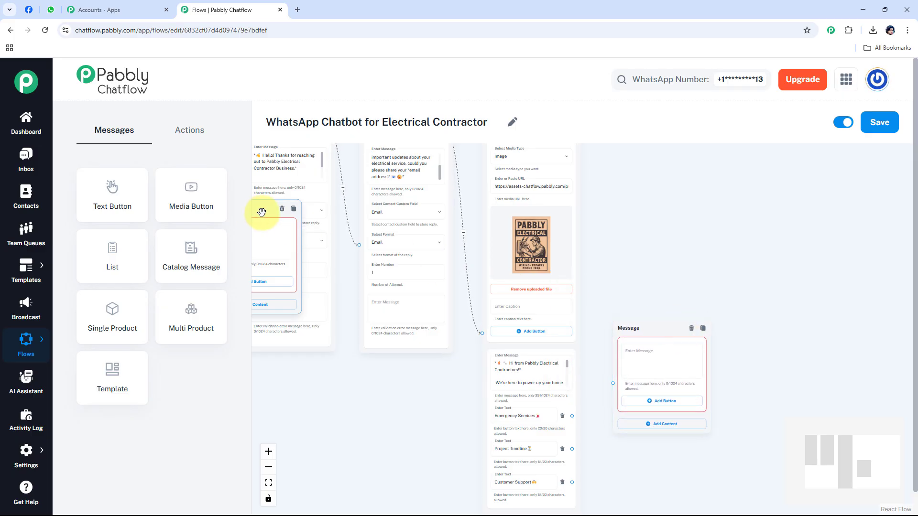
drag(261, 211, 691, 469)
click(281, 202)
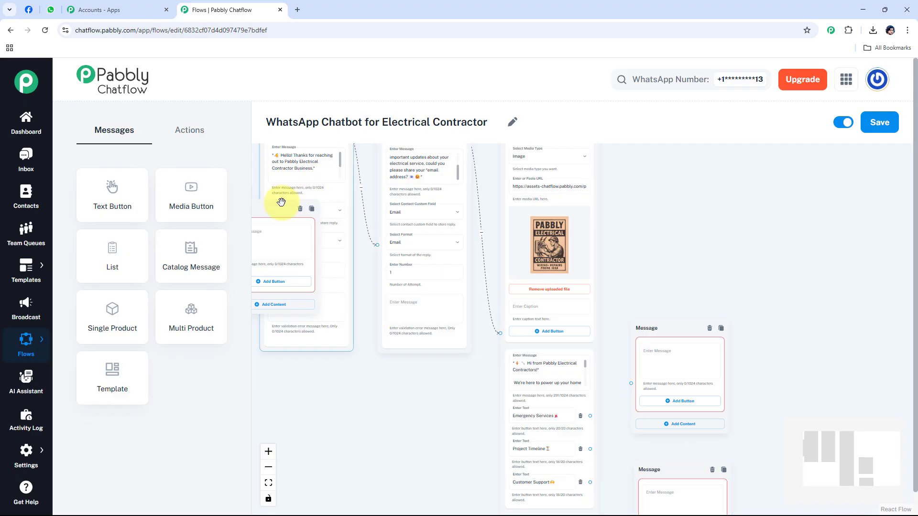
drag(281, 202, 799, 393)
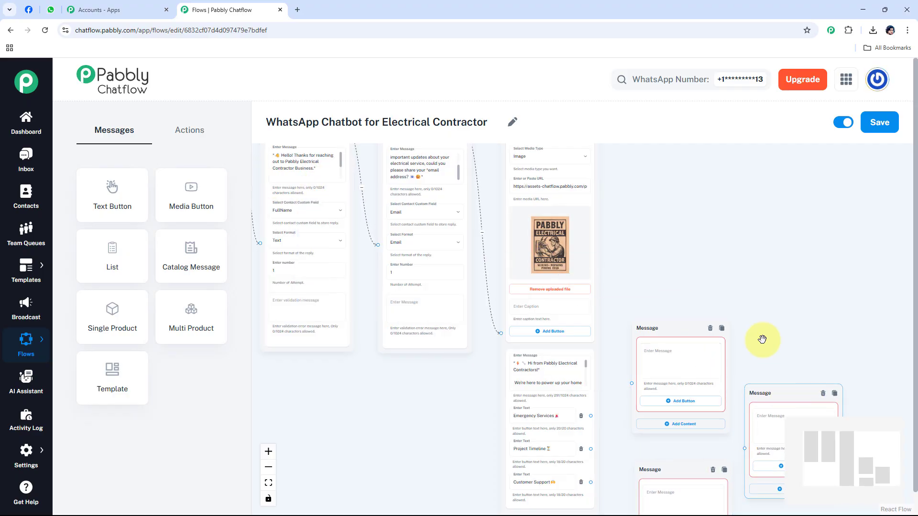
Connect Emergency Services to the upper new Message node, Project Timeline to the far-right one and Customer Support to the lower one
drag(762, 339, 641, 193)
scroll(518, 260, up, 2)
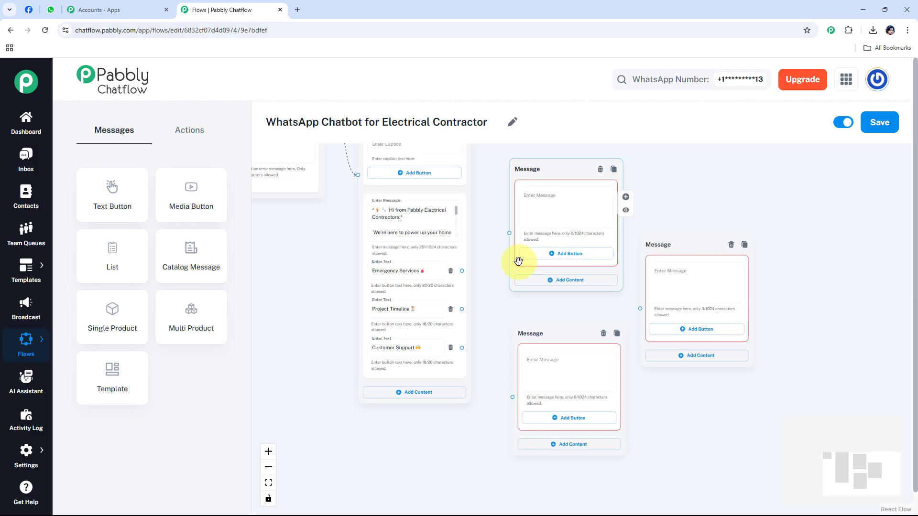
drag(343, 263, 332, 274)
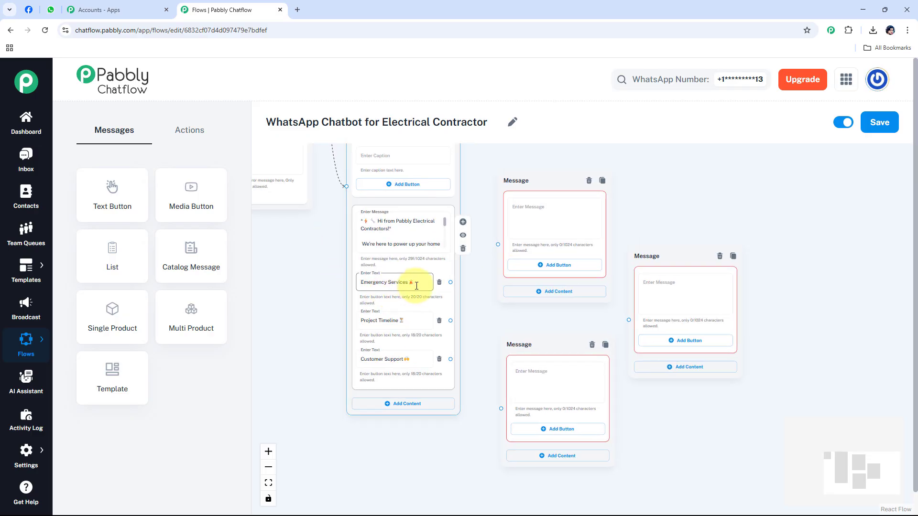
click(536, 219)
scroll(444, 281, up, 3)
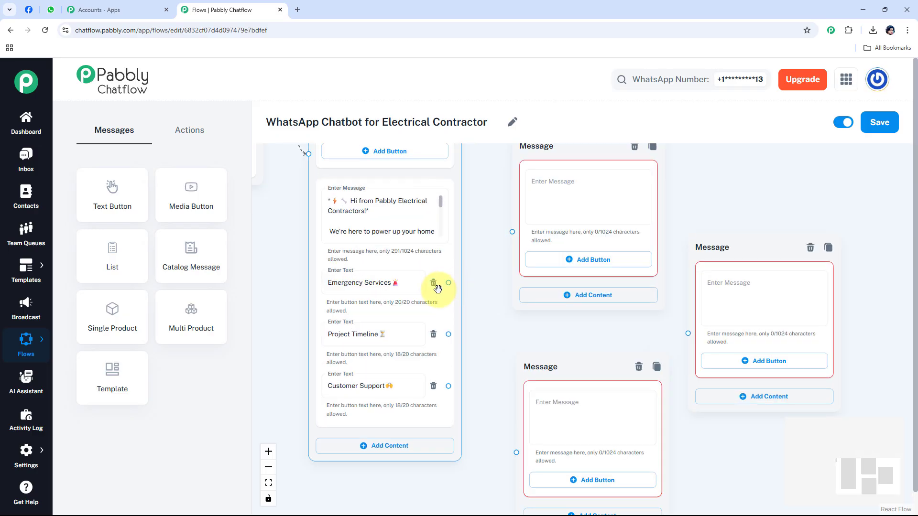
click(445, 281)
drag(449, 283, 517, 231)
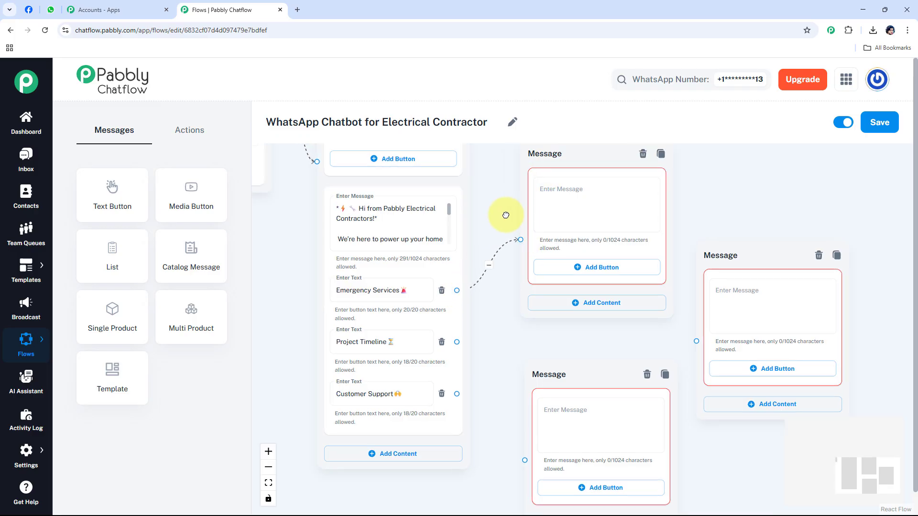
drag(469, 329, 674, 330)
click(470, 374)
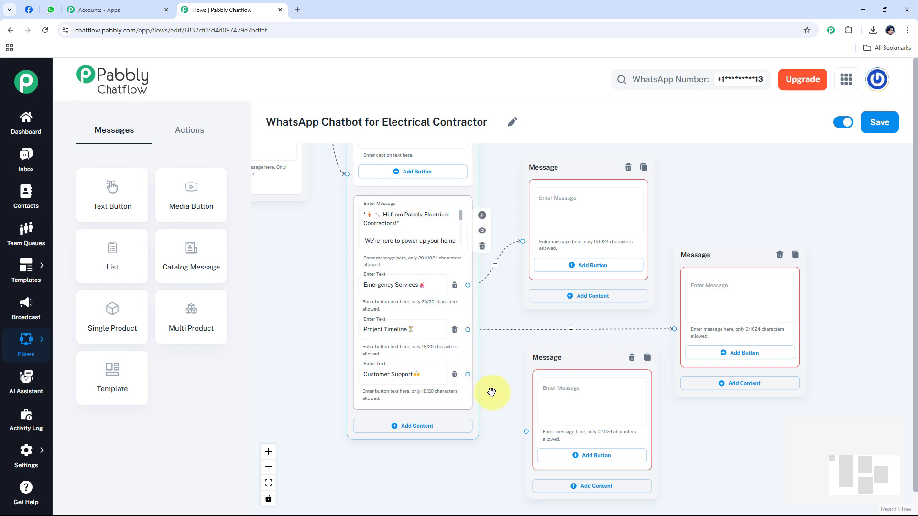
click(526, 432)
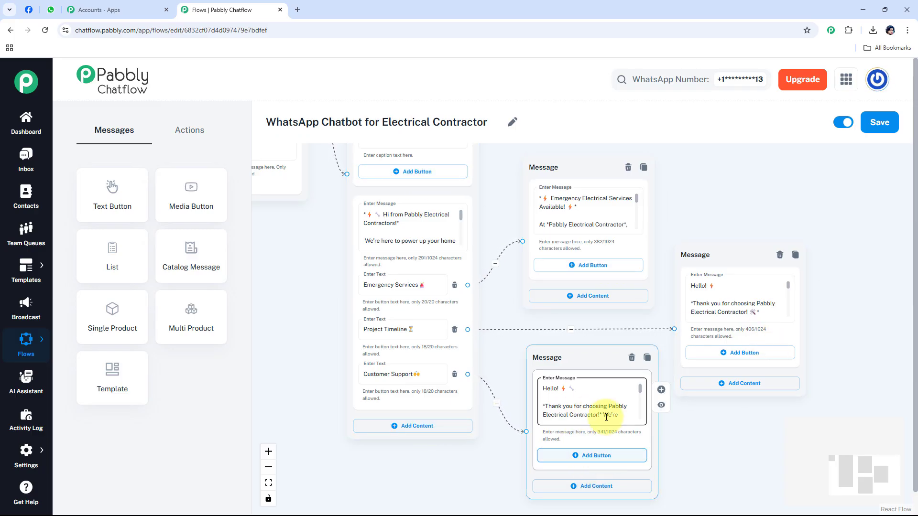
Fill the three connected Message nodes with the emergency services, project timeline and customer support replies, and save the flow
click(606, 399)
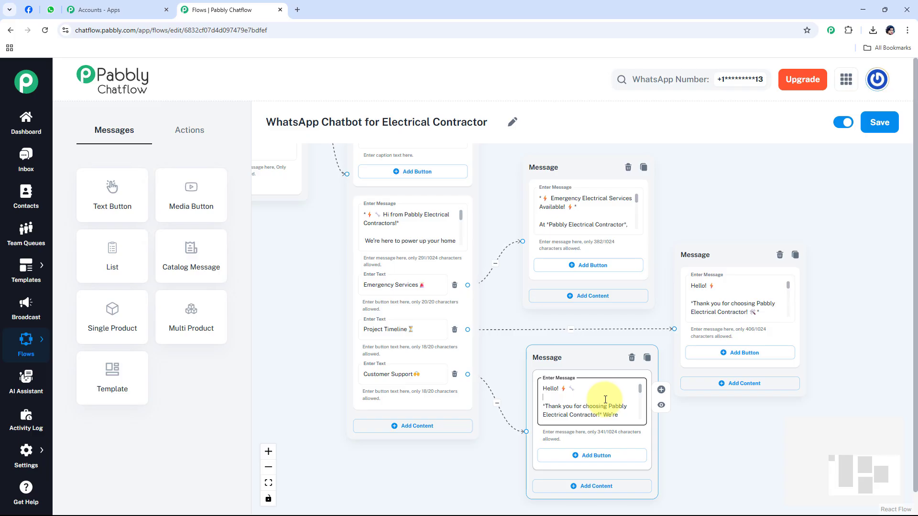
scroll(387, 252, down, 5)
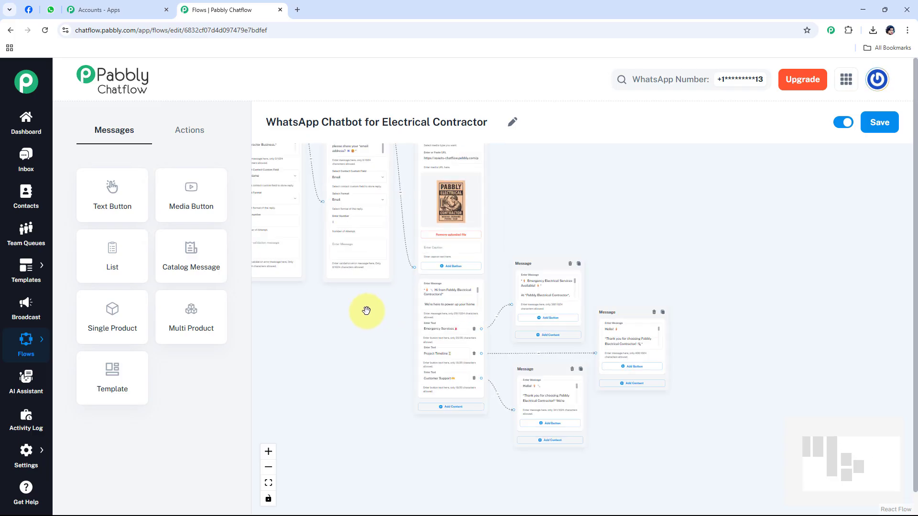
drag(366, 311, 553, 336)
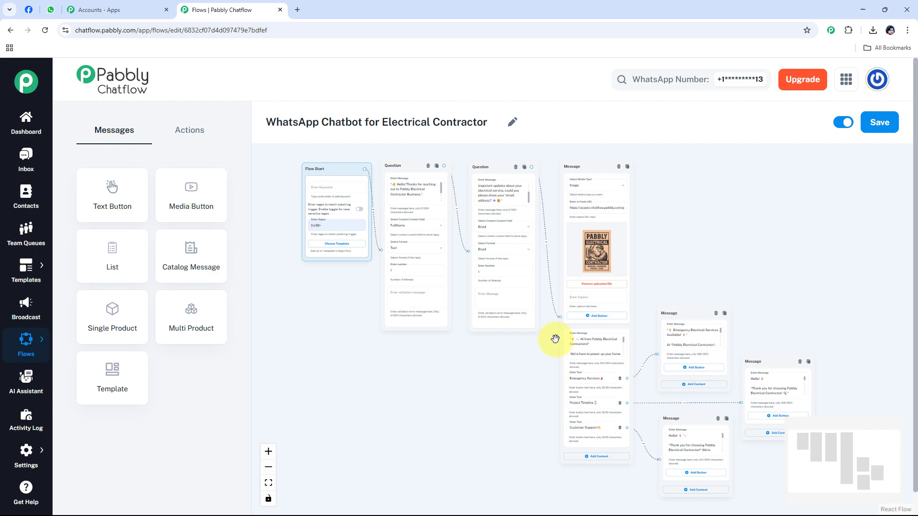
click(875, 129)
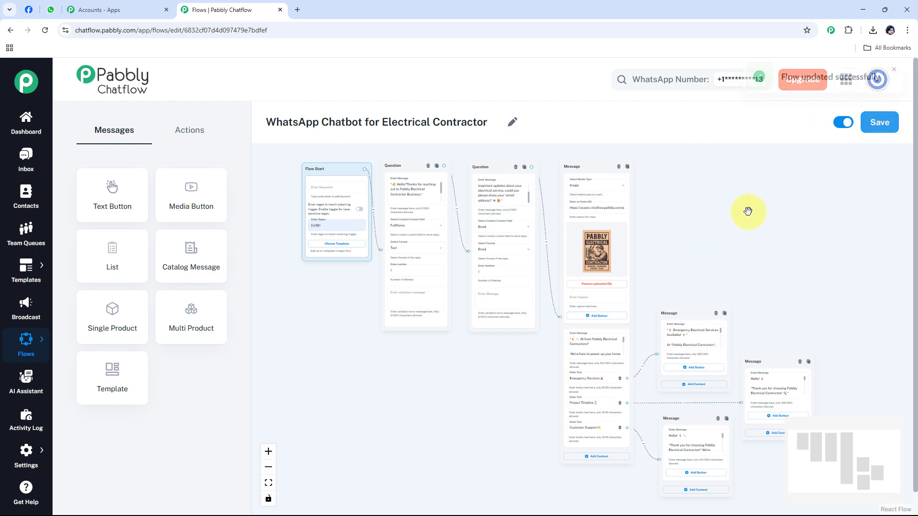
drag(748, 211, 732, 207)
Switch to WhatsApp Web and send "Good Morning" in the Electrical Contractor Business chat to trigger the chatbot
click(53, 10)
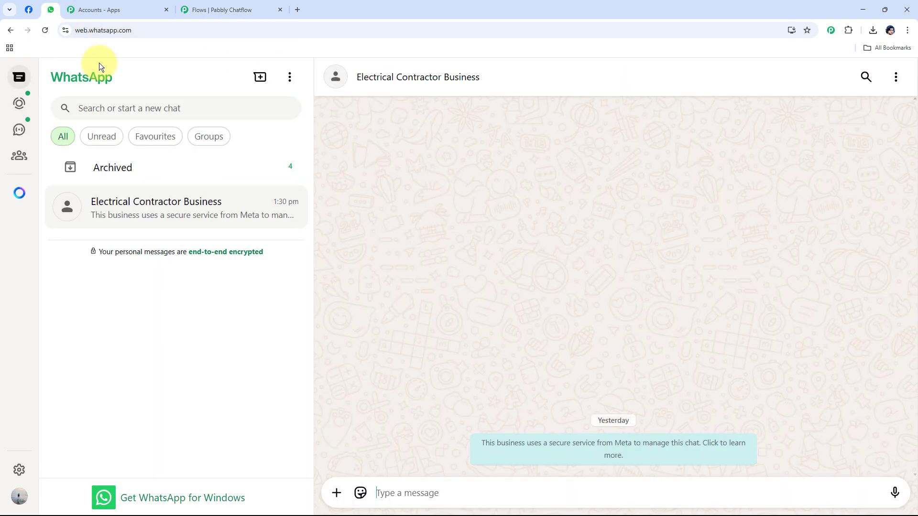
text(Good Morning)
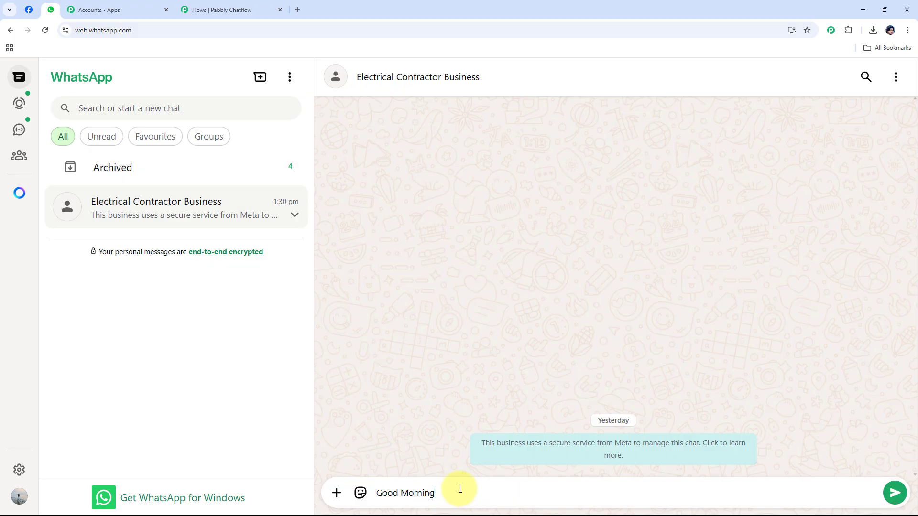
key(Return)
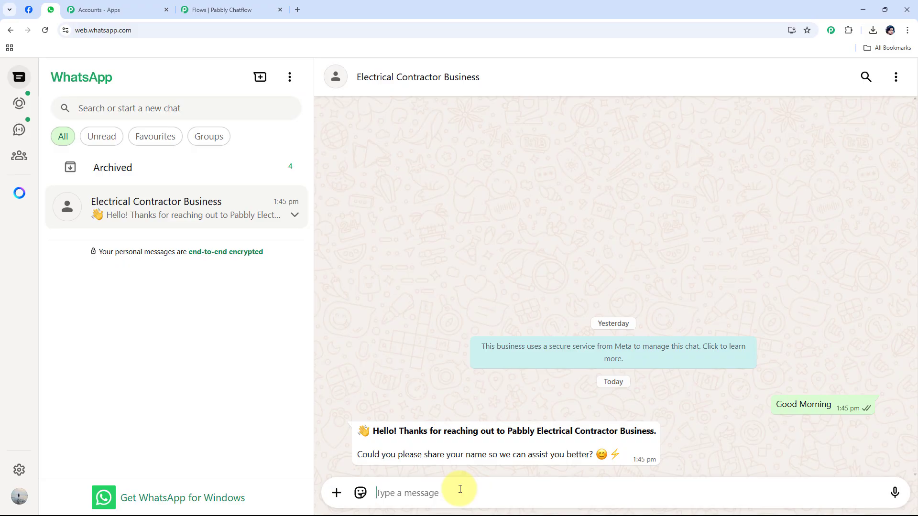
Switch back to the flow in Pabbly Chatflow and dismiss the save notification
click(234, 10)
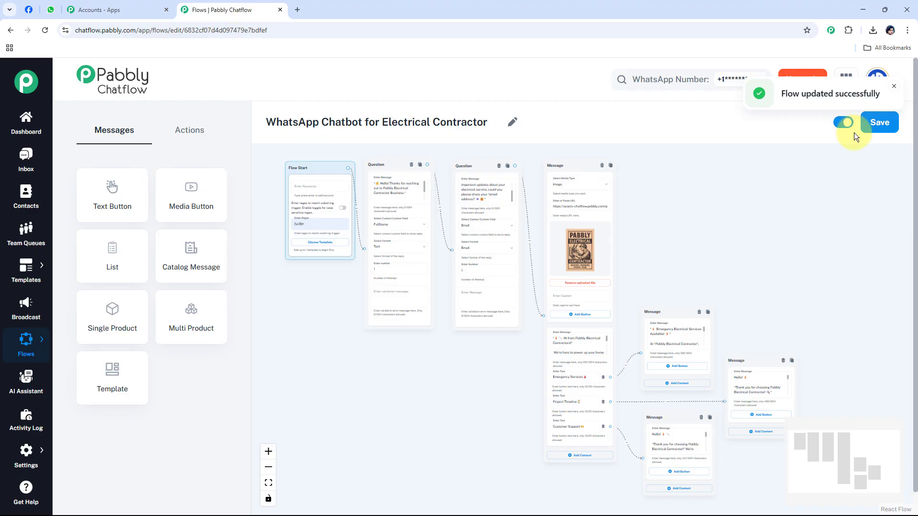
click(895, 88)
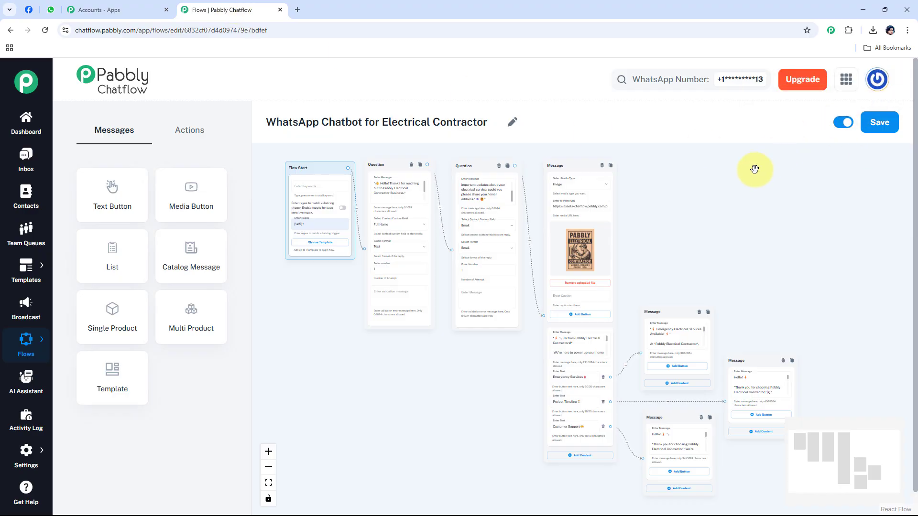